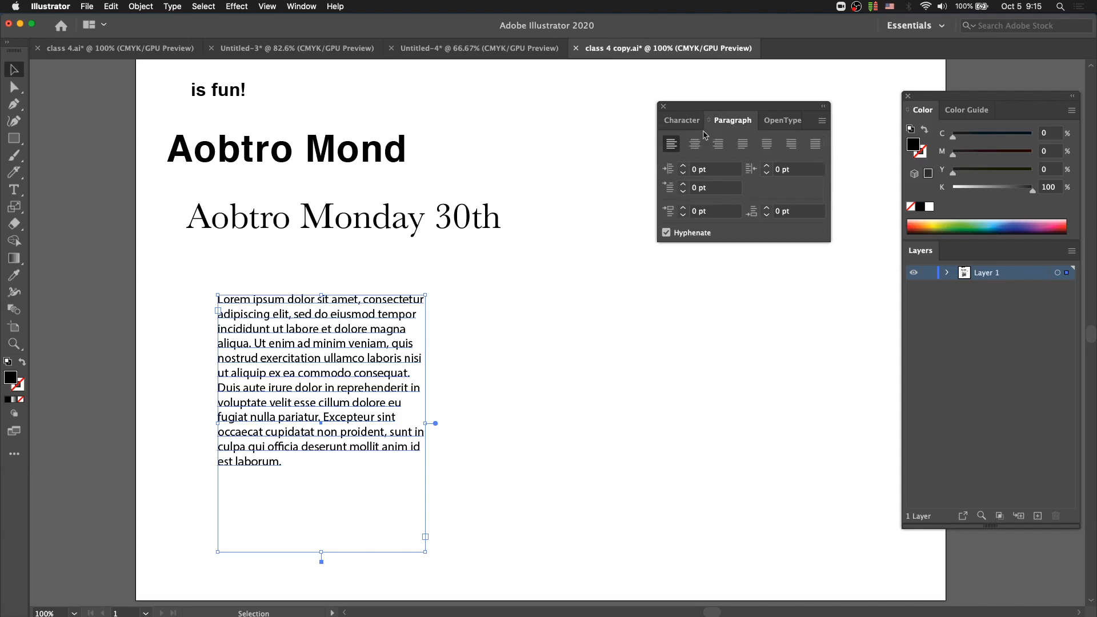
# - Hide the additional options of the Paragraph panel and show them again
pyautogui.click(822, 120)
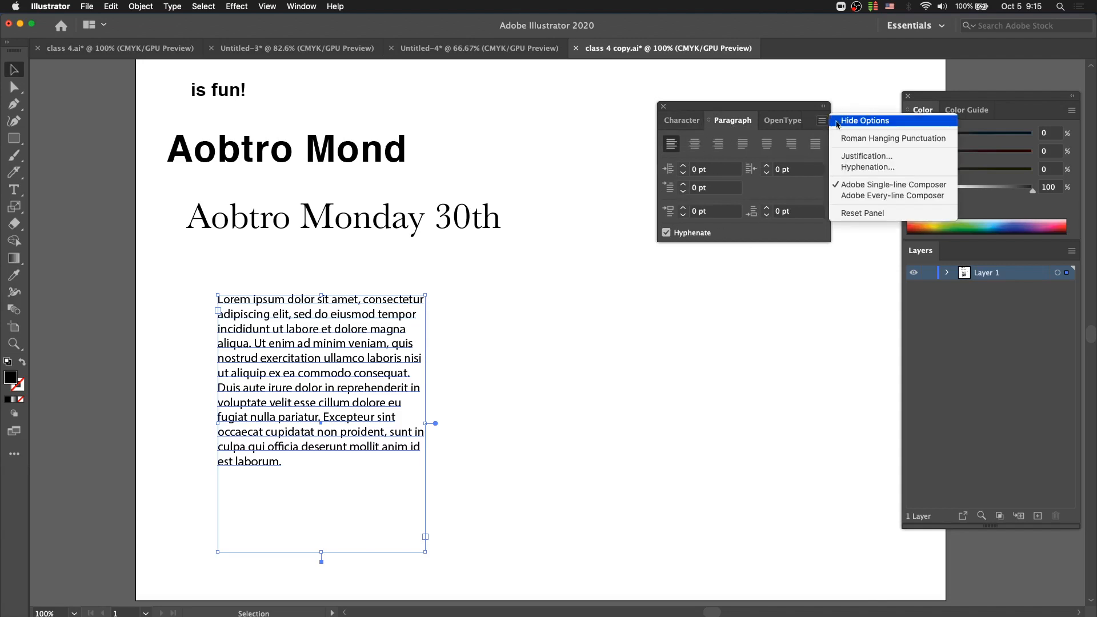
pyautogui.click(826, 123)
pyautogui.click(822, 122)
pyautogui.click(833, 125)
pyautogui.click(821, 121)
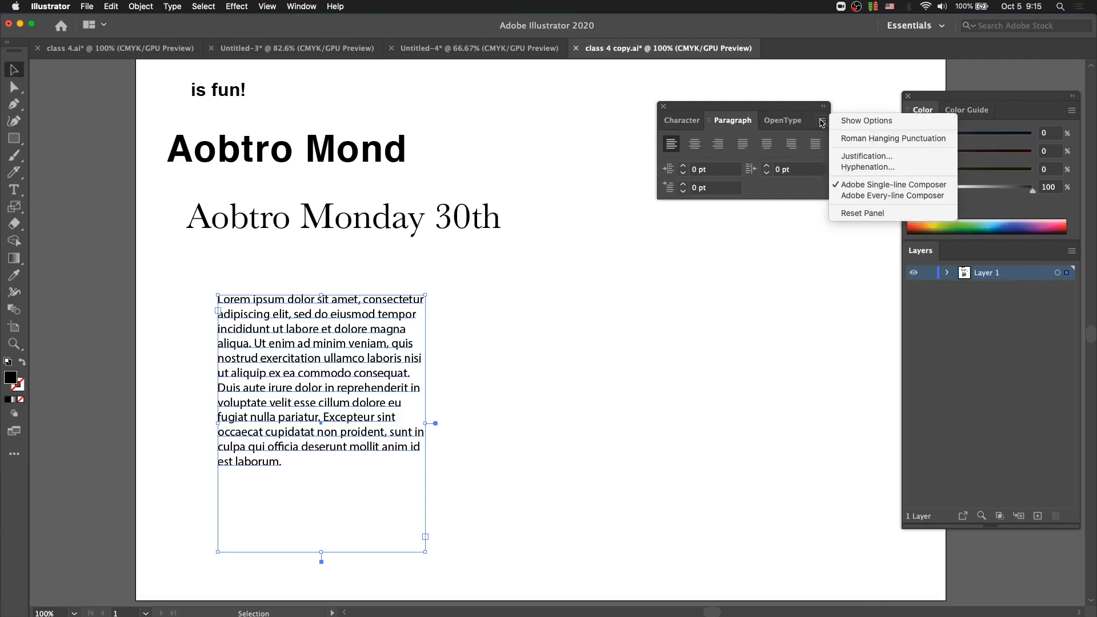
pyautogui.click(854, 121)
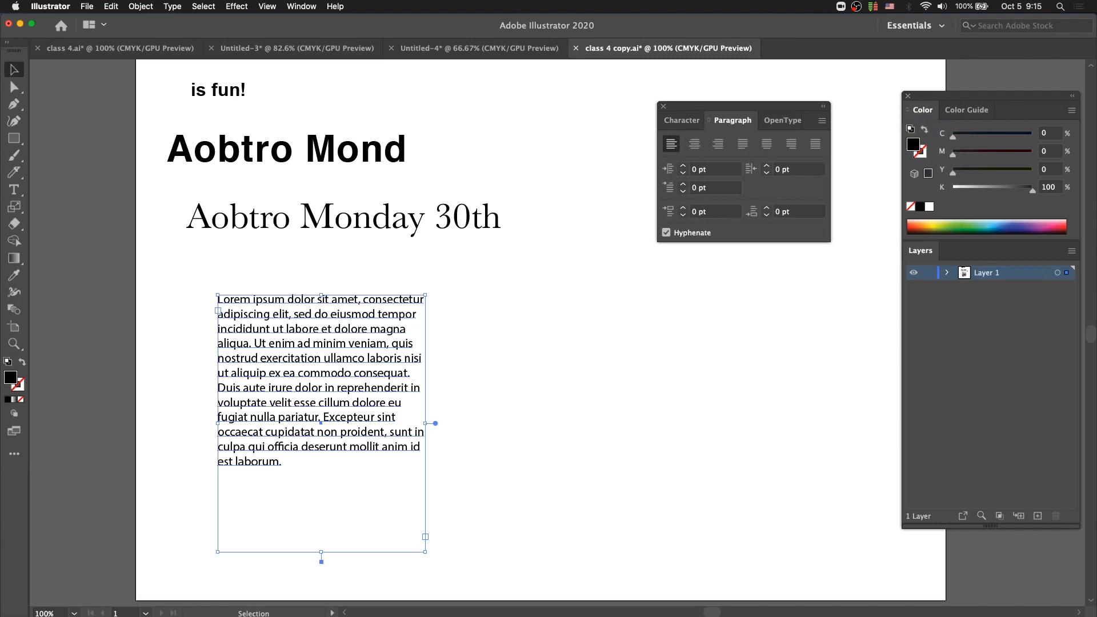
# - Hide the floating panels and bring them back
pyautogui.hotkey('shift', 'Tab')
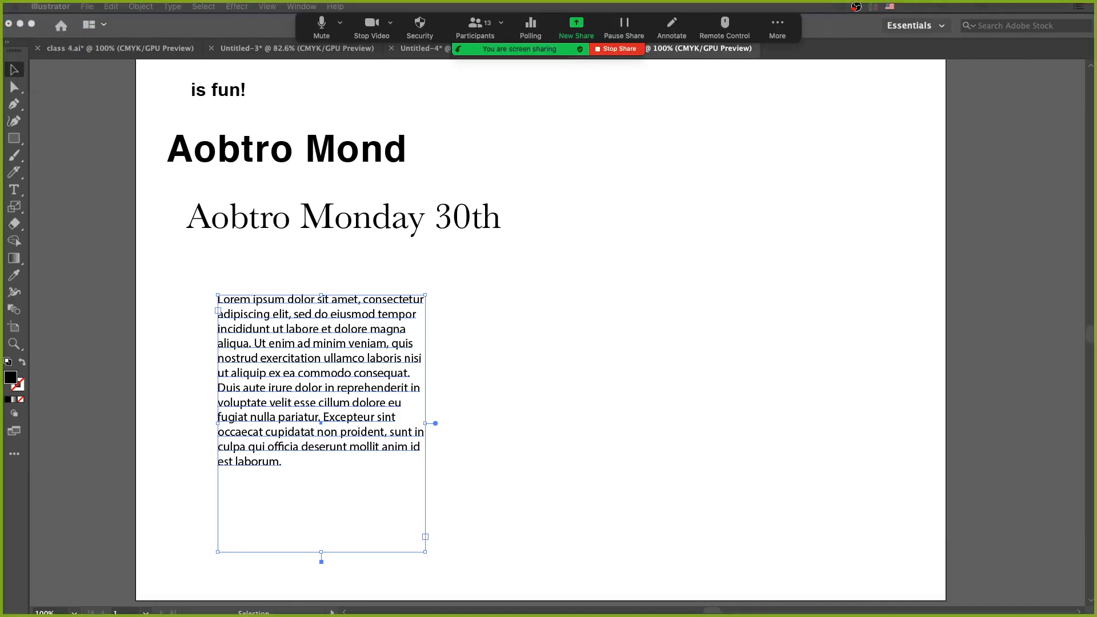
pyautogui.hotkey('shift', 'Tab')
pyautogui.click(273, 8)
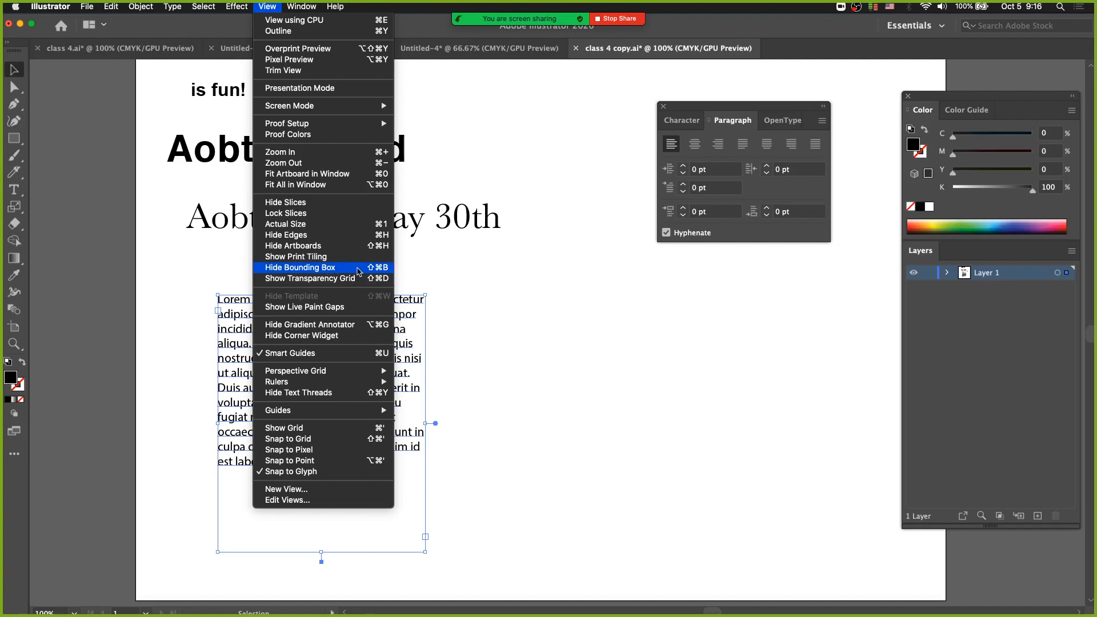
pyautogui.click(430, 280)
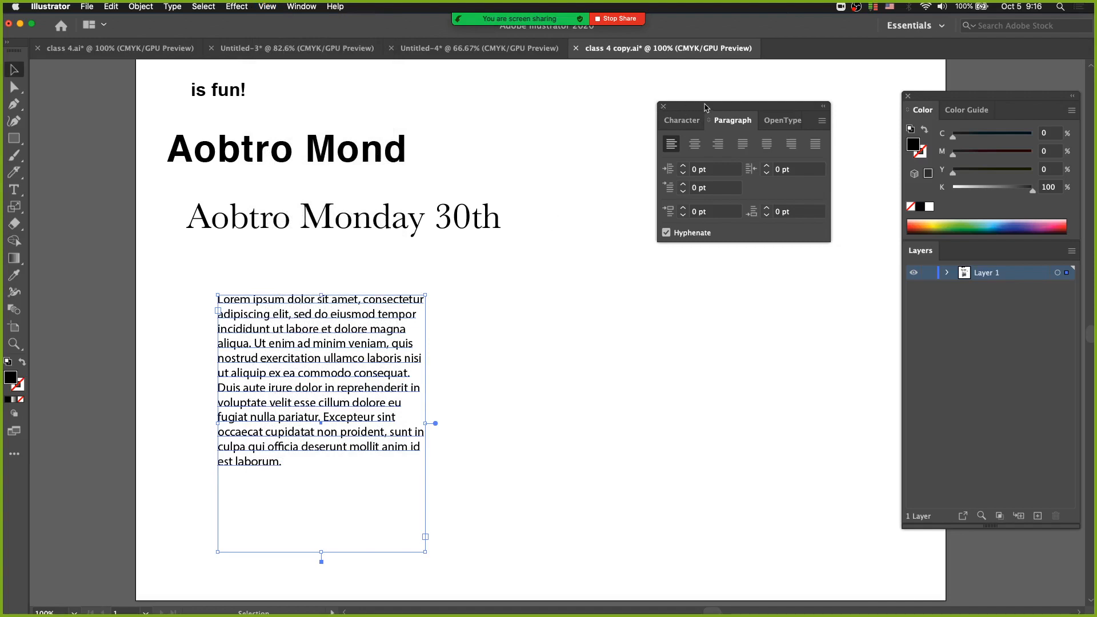
# - Move the floating type panel group slightly and compare its Character and Paragraph settings
pyautogui.moveTo(706, 107); pyautogui.dragTo(696, 109)
pyautogui.click(670, 123)
pyautogui.click(716, 124)
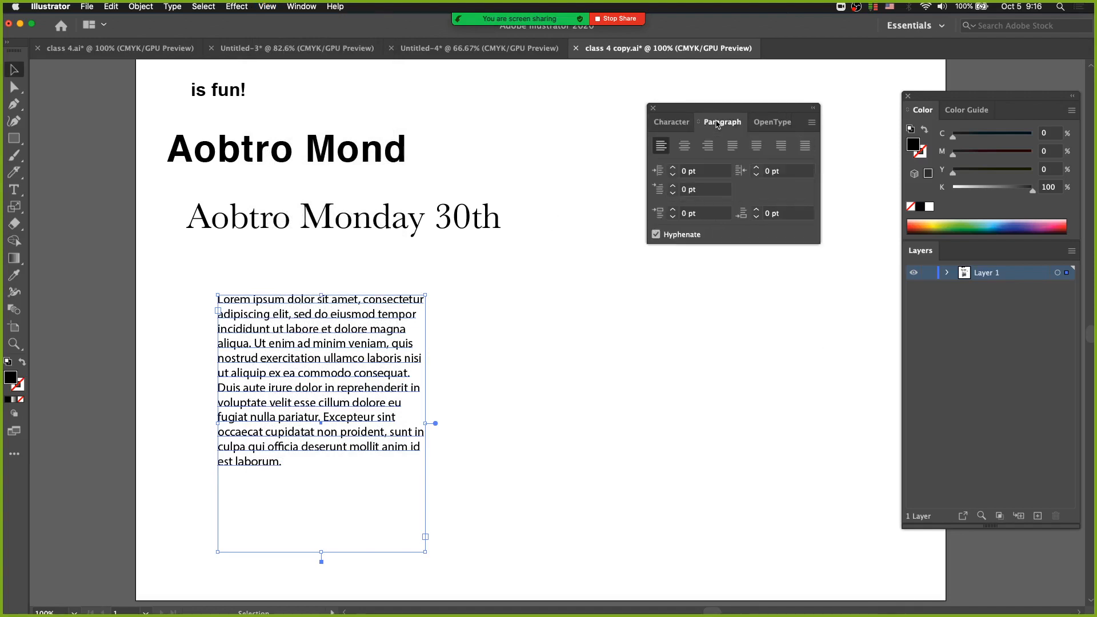
pyautogui.click(685, 122)
pyautogui.click(716, 123)
# - Collapse the Paragraph panel's extra options once more and redisplay them
pyautogui.click(811, 122)
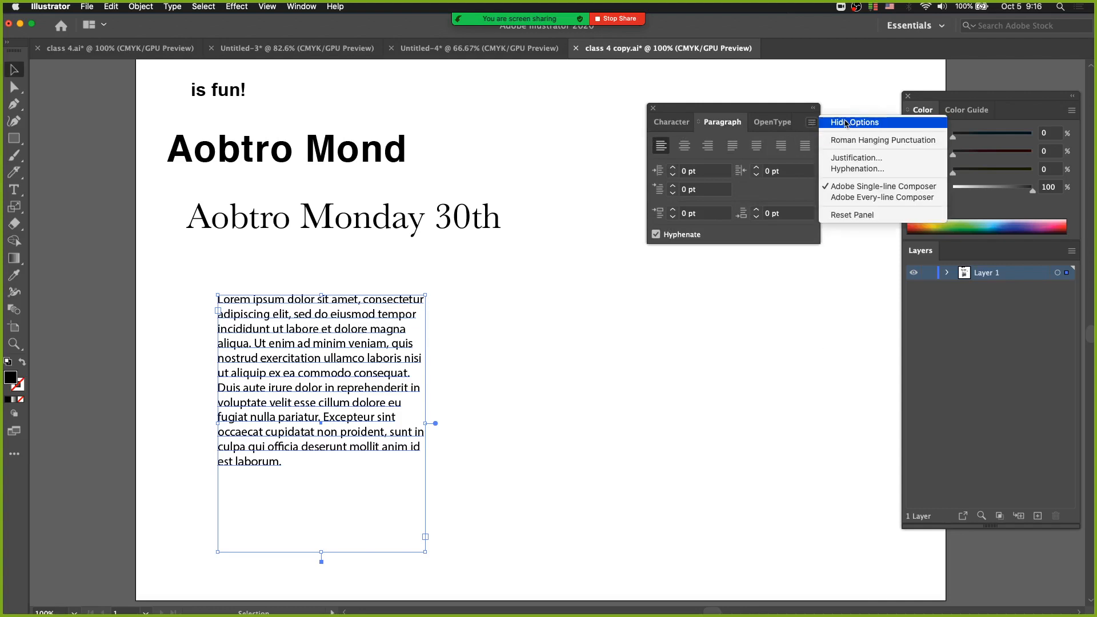
pyautogui.click(841, 125)
pyautogui.click(811, 123)
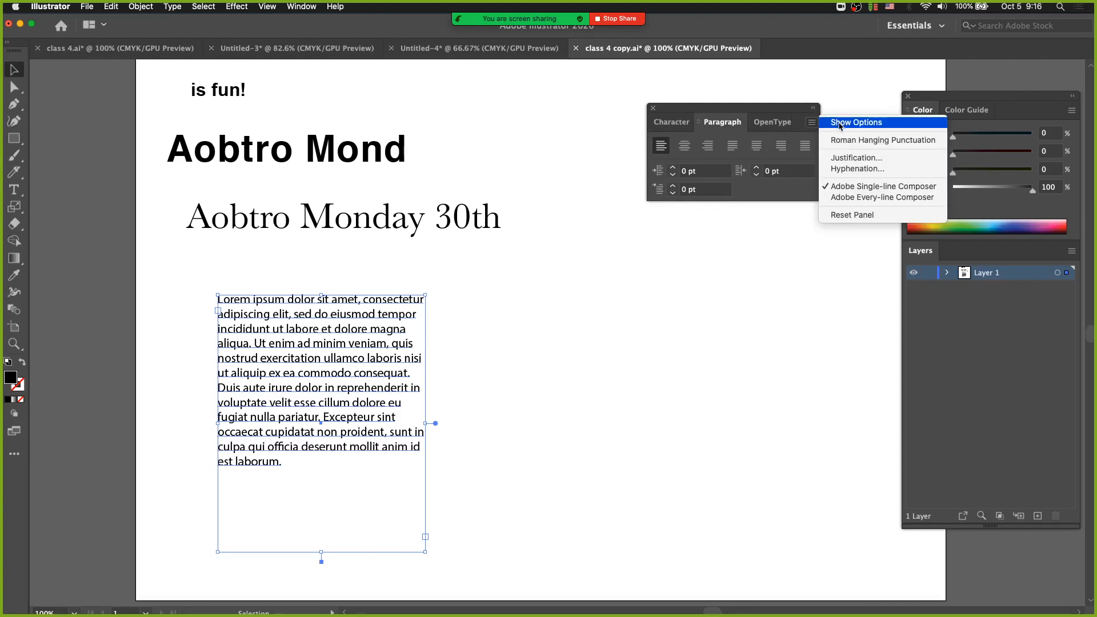
pyautogui.click(839, 123)
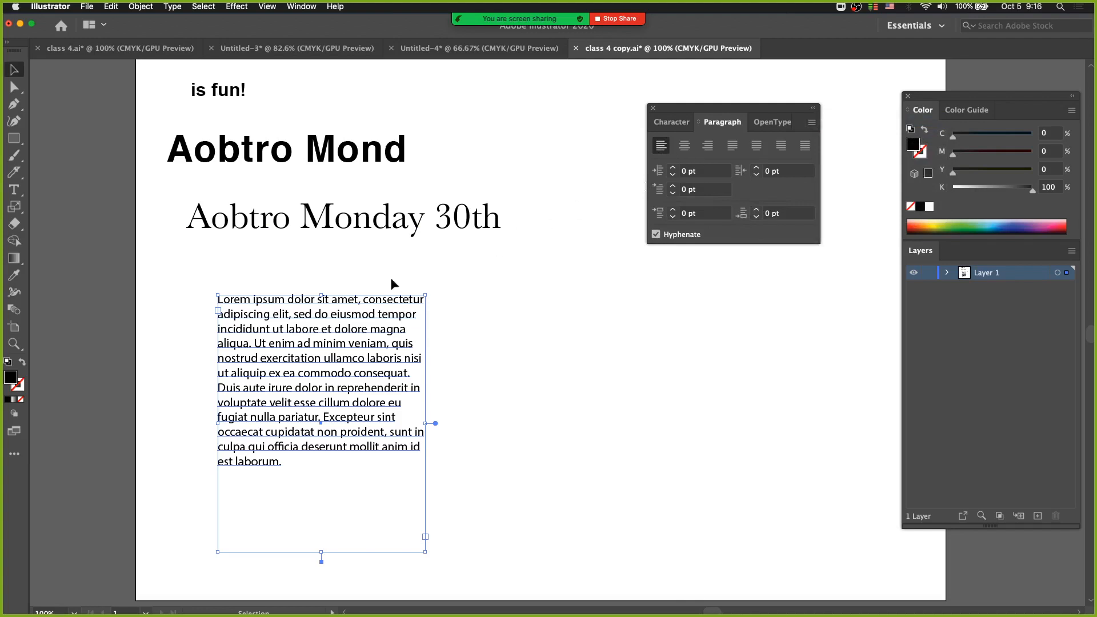
# - Move the Lorem ipsum text frame up and to the right, and set its font size to 18 pt
pyautogui.moveTo(392, 297); pyautogui.dragTo(464, 270)
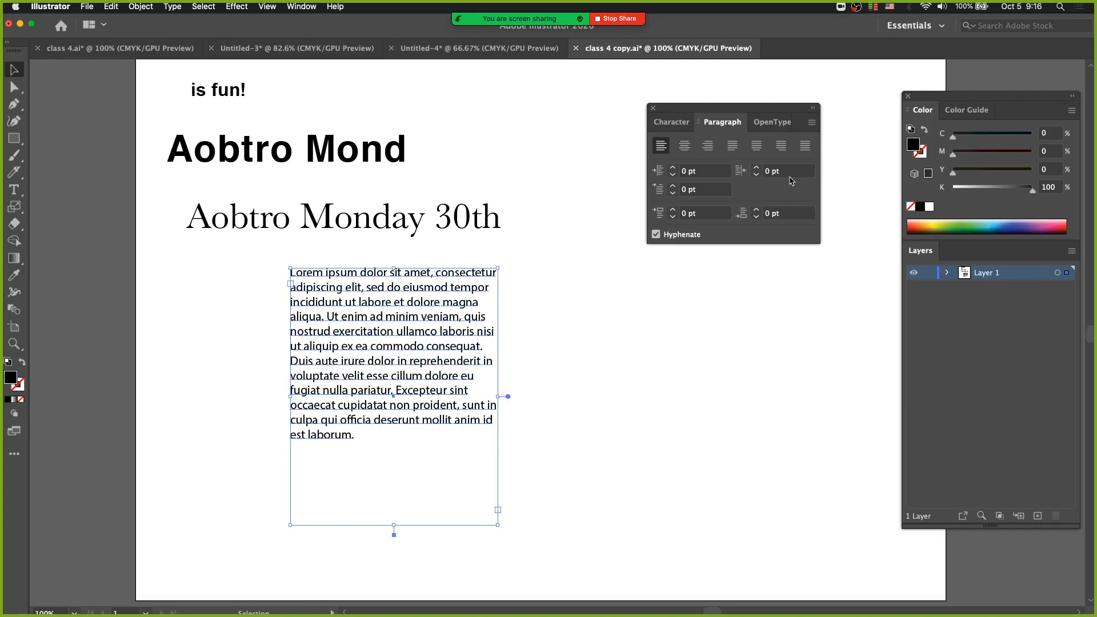
pyautogui.click(673, 122)
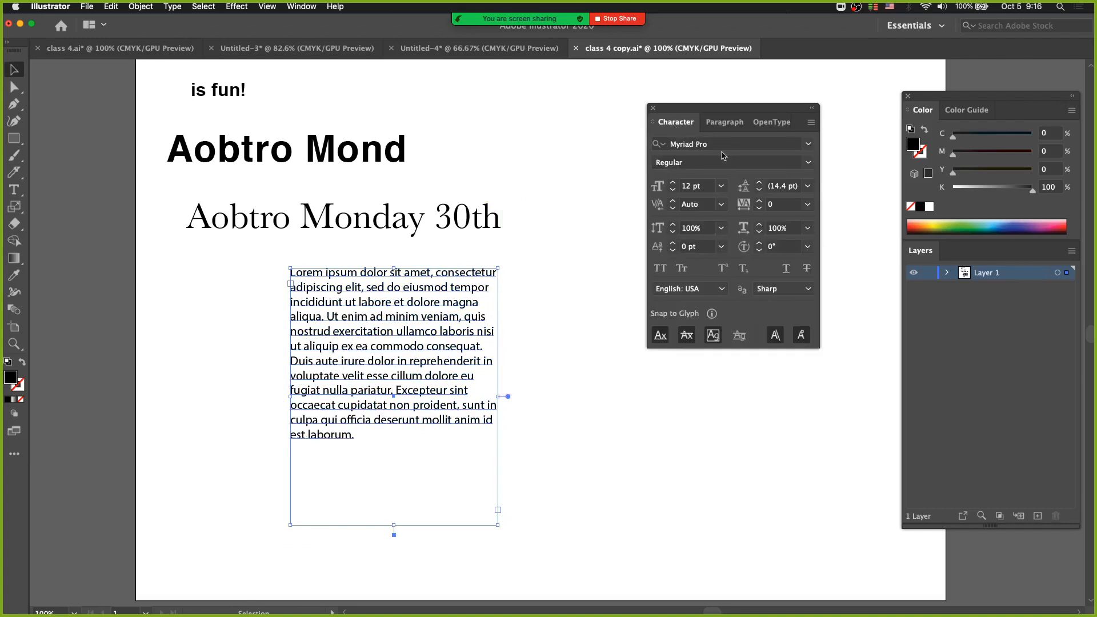
pyautogui.click(720, 186)
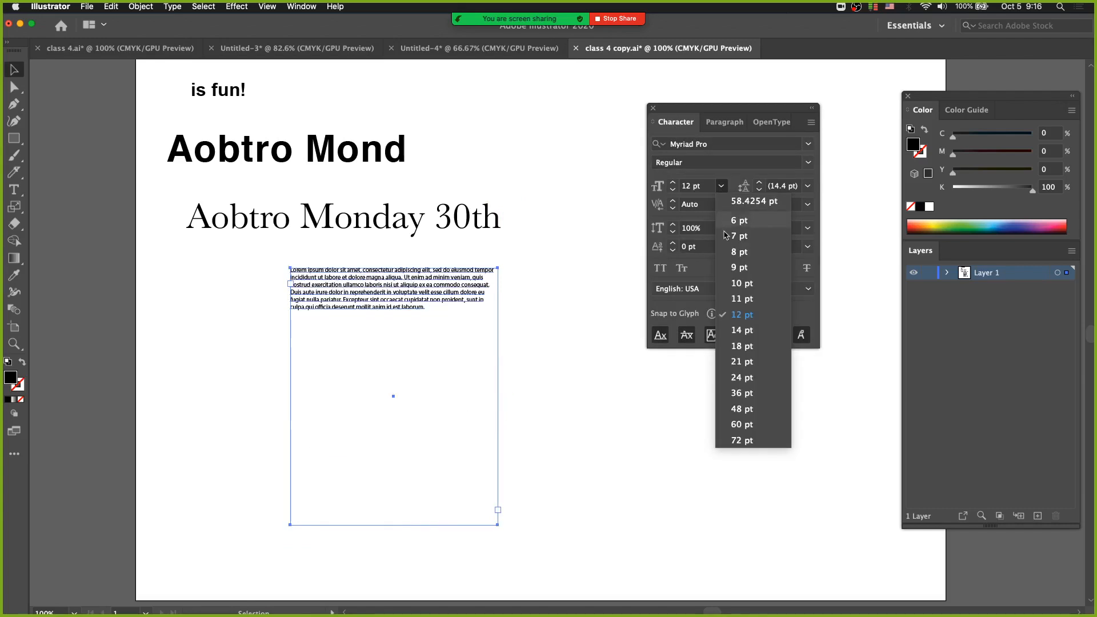
pyautogui.click(741, 346)
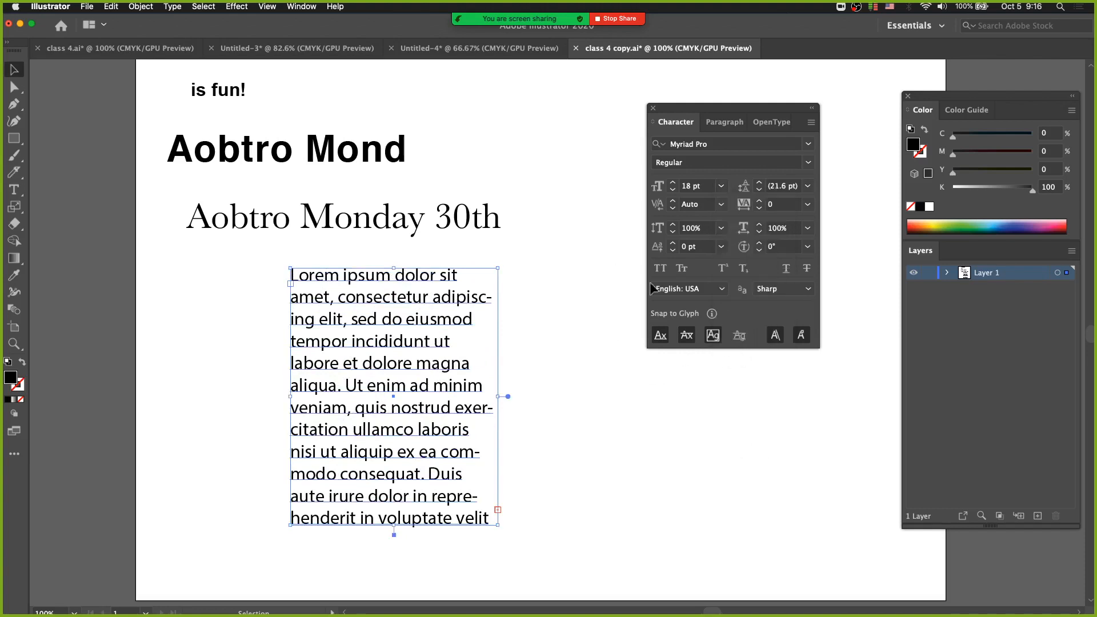
# - Try centre and right alignment on the Lorem ipsum paragraph, and justify it with the last line aligned left
pyautogui.click(723, 122)
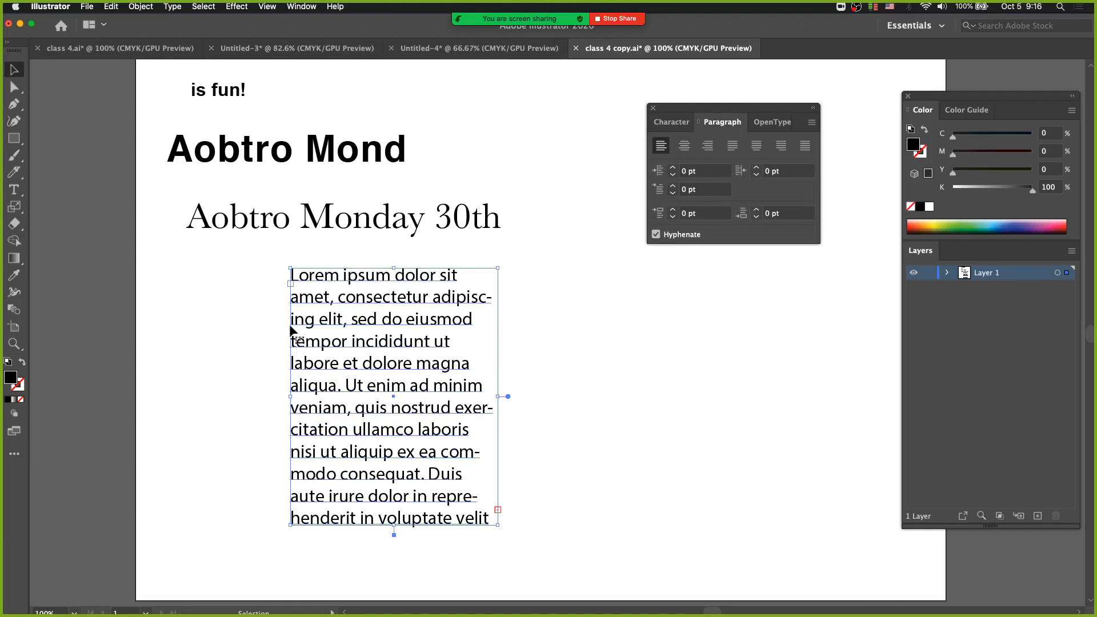
pyautogui.click(685, 146)
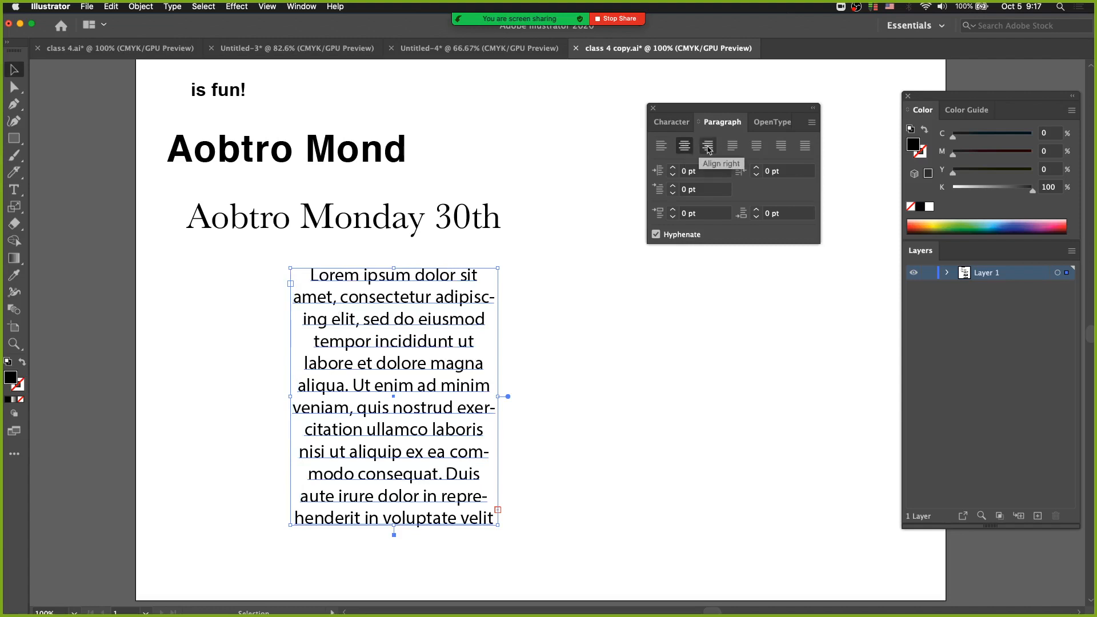
pyautogui.click(708, 148)
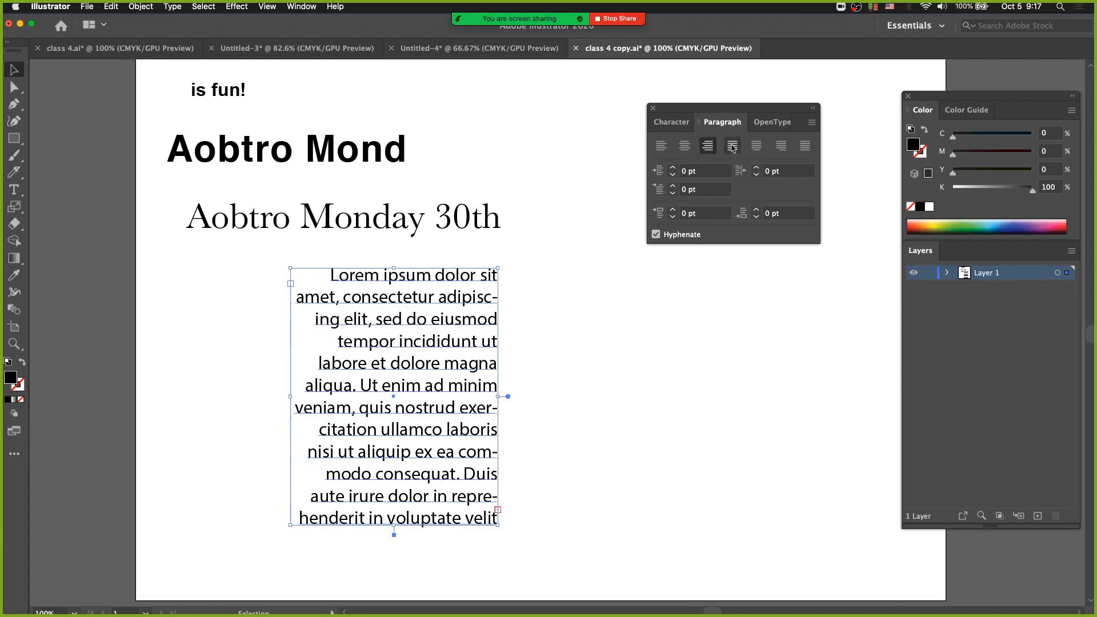
pyautogui.click(733, 147)
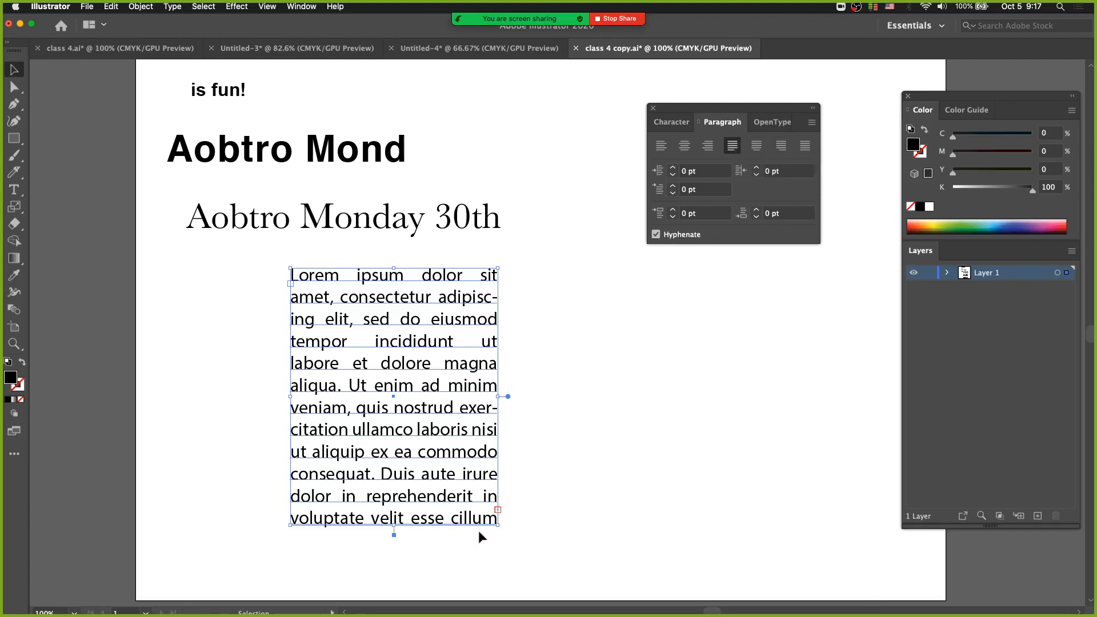
# - Enlarge the text frame until all its text fits, and shift it slightly up and to the left
pyautogui.moveTo(498, 525); pyautogui.dragTo(605, 583)
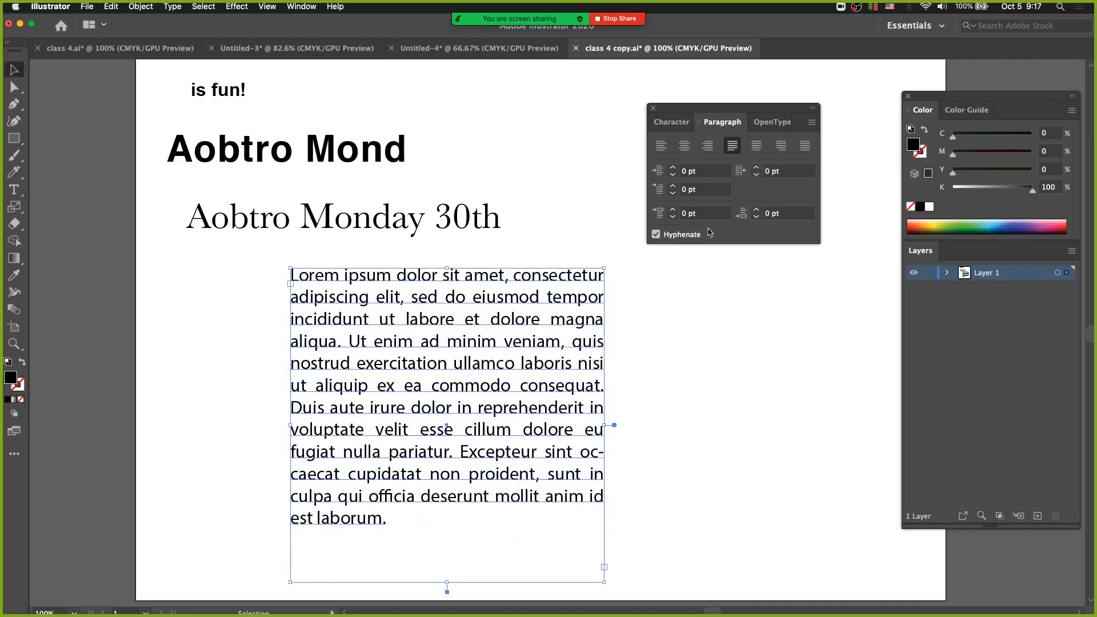
pyautogui.moveTo(472, 286); pyautogui.dragTo(440, 269)
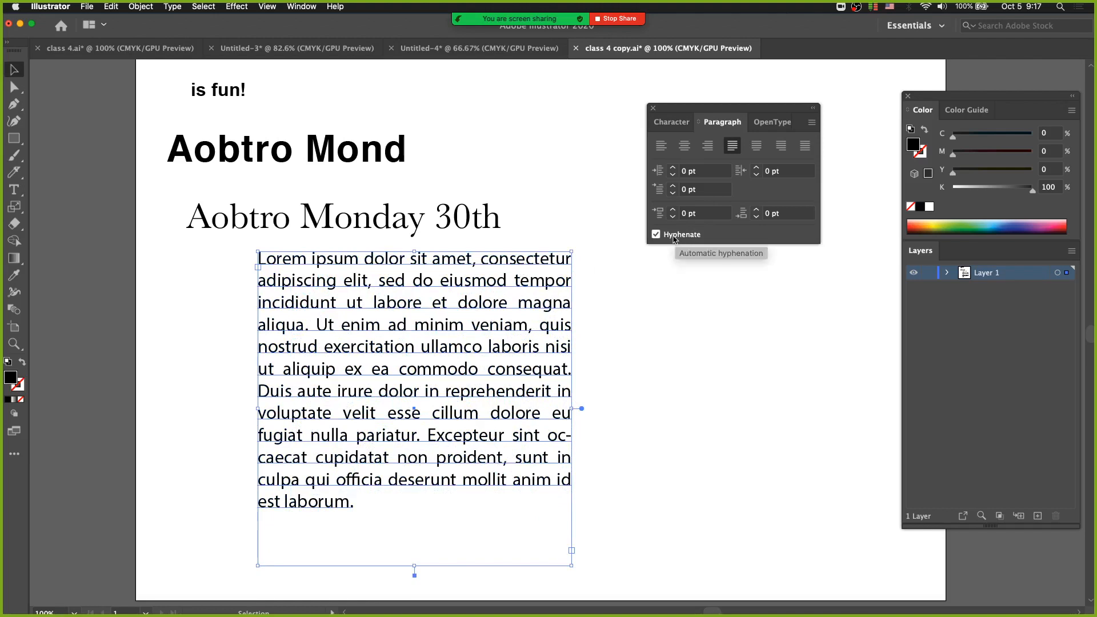
# - Turn off automatic hyphenation for the Lorem ipsum paragraph
pyautogui.click(674, 239)
pyautogui.click(674, 239)
pyautogui.click(675, 239)
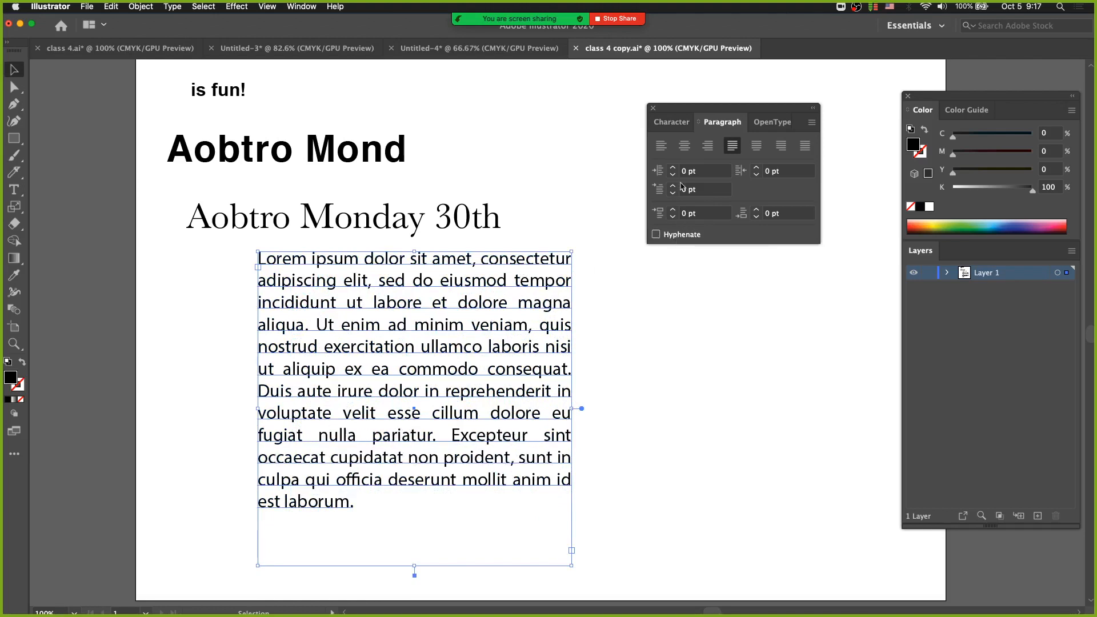
# - Compare centred, left-aligned and left-justified text, and toggle hyphenation on and off again for the justified paragraph
pyautogui.click(684, 146)
pyautogui.click(661, 146)
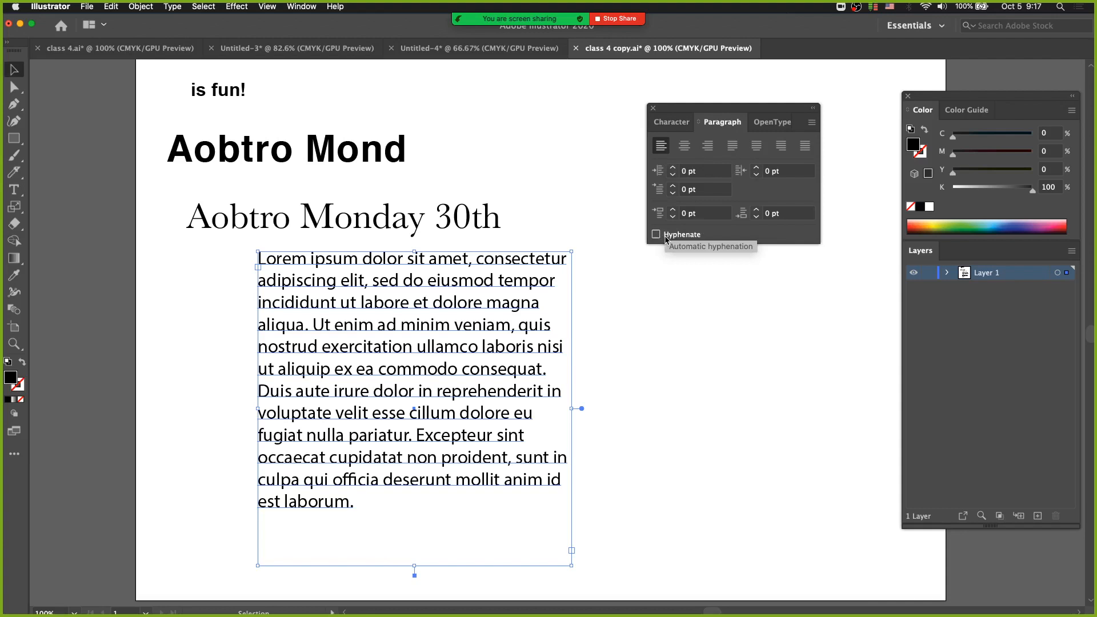
pyautogui.click(731, 147)
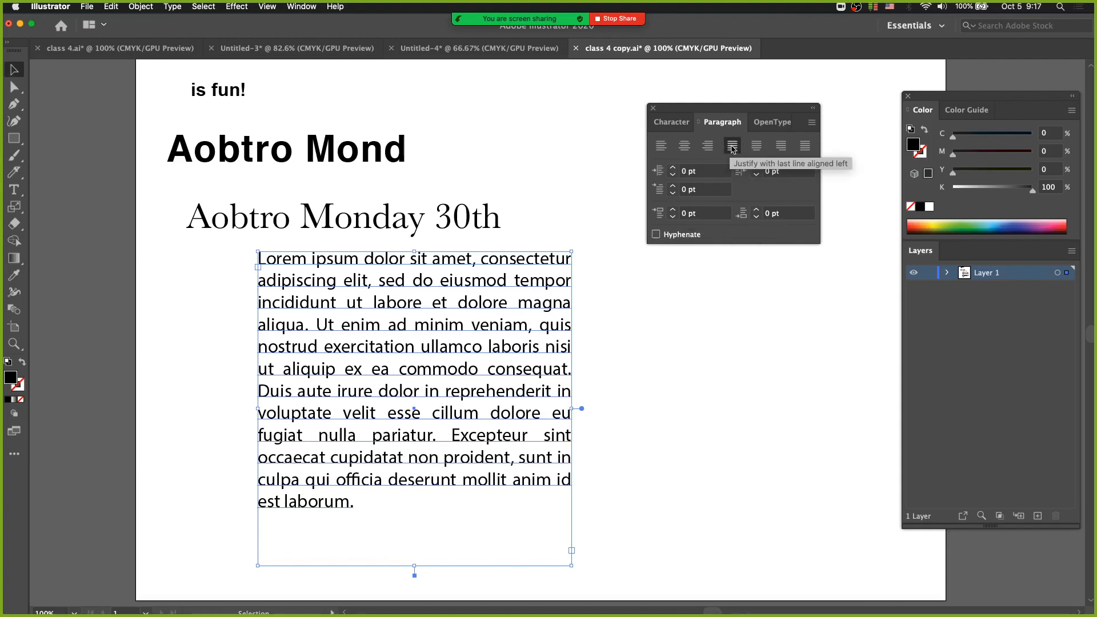
pyautogui.click(677, 234)
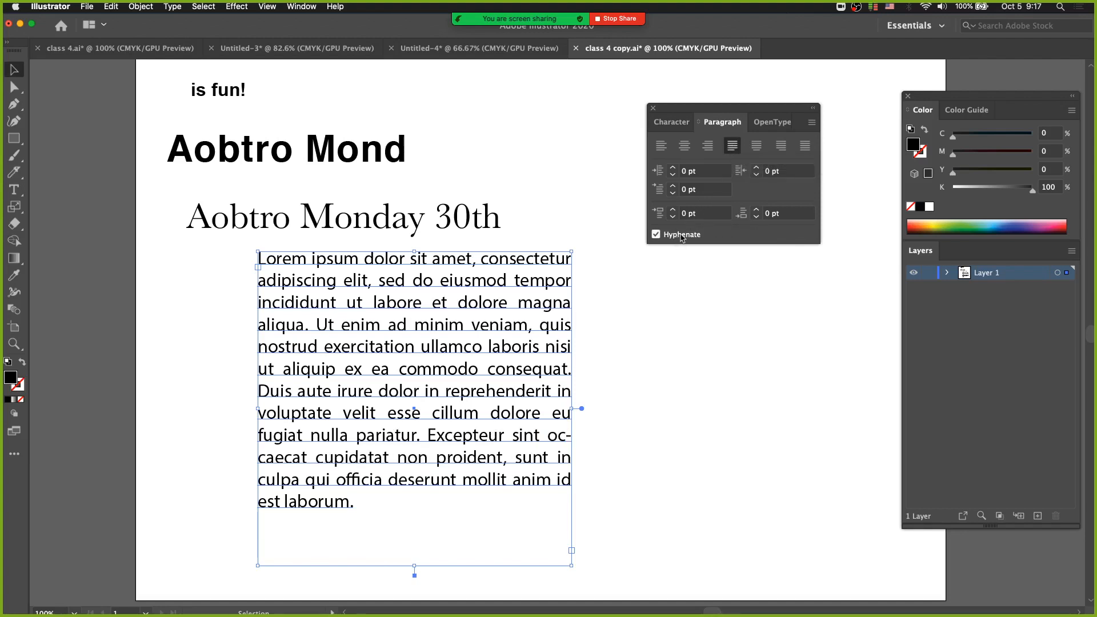
pyautogui.click(680, 235)
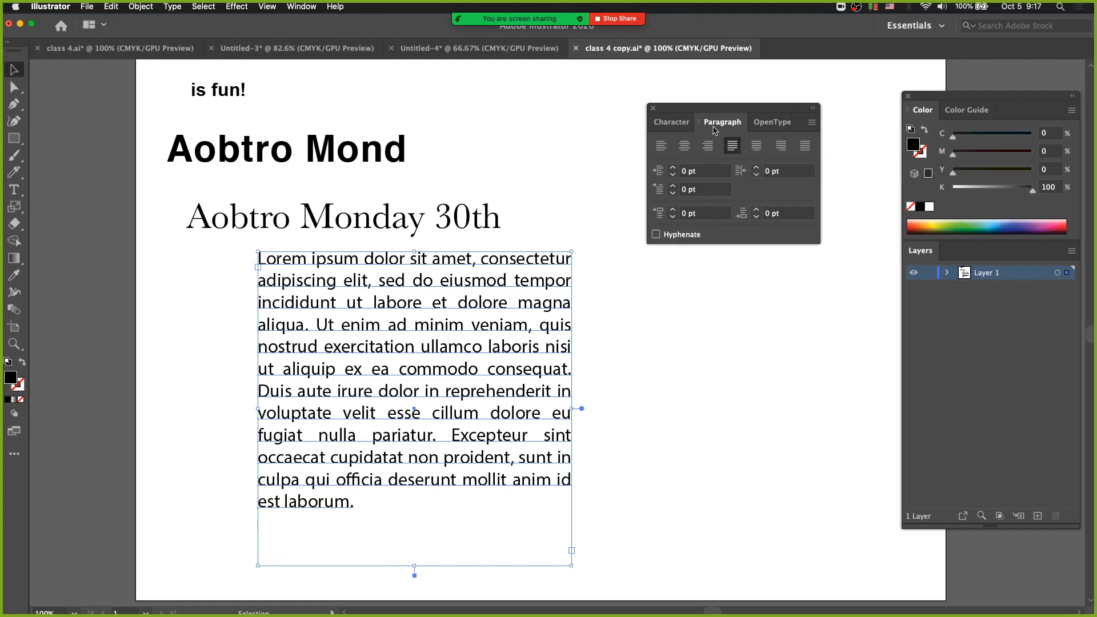
# - Try justifying the paragraph with the last line centred, with the last line aligned right, and with all lines justified
pyautogui.click(757, 150)
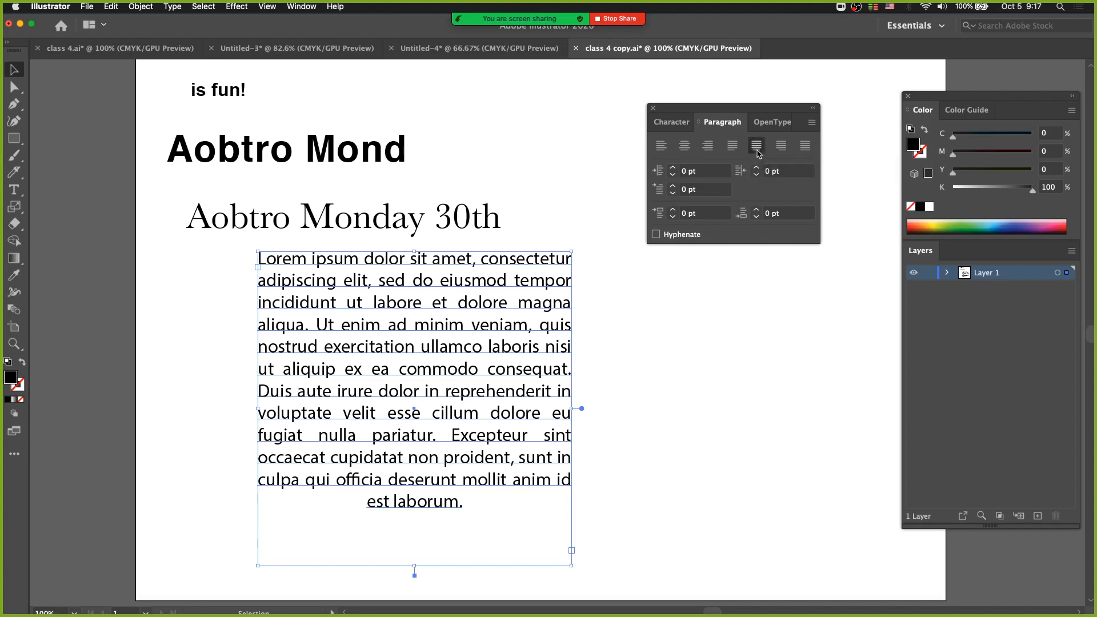
pyautogui.click(780, 147)
pyautogui.click(805, 147)
pyautogui.click(779, 148)
pyautogui.click(764, 151)
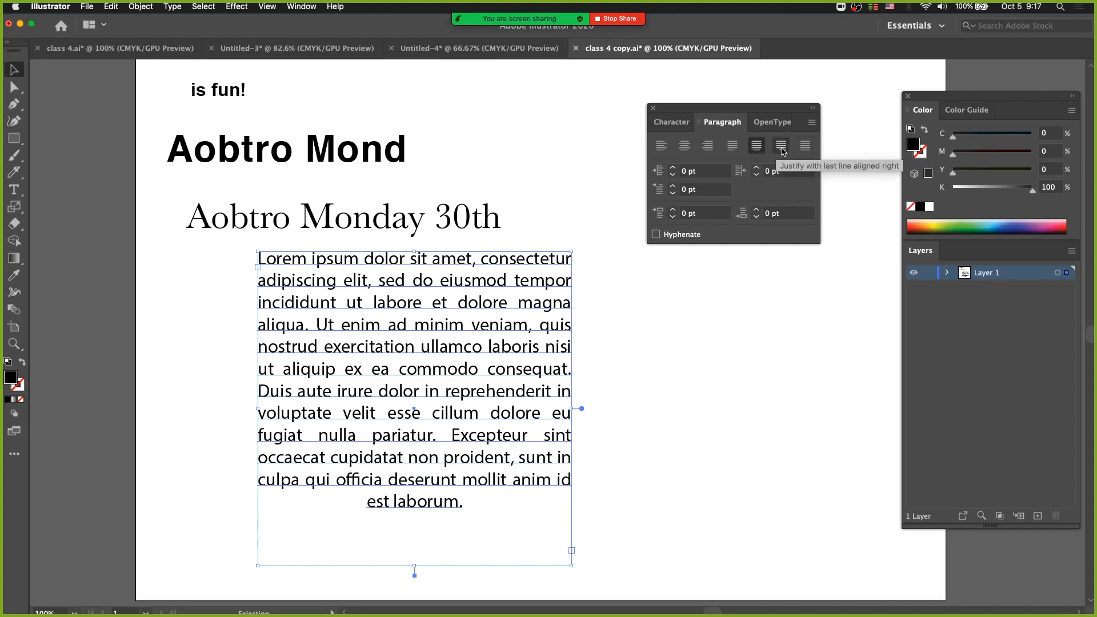
pyautogui.click(804, 148)
pyautogui.click(781, 149)
pyautogui.click(757, 149)
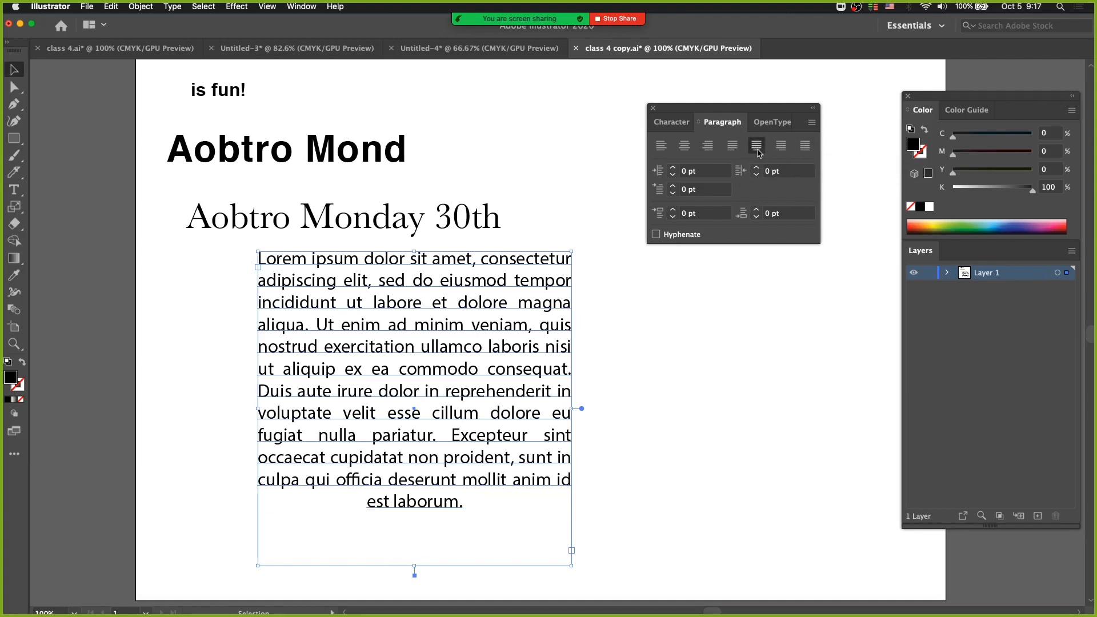
# - Step back through the alignment options and leave the paragraph aligned left
pyautogui.click(732, 148)
pyautogui.click(707, 148)
pyautogui.click(683, 148)
pyautogui.click(662, 148)
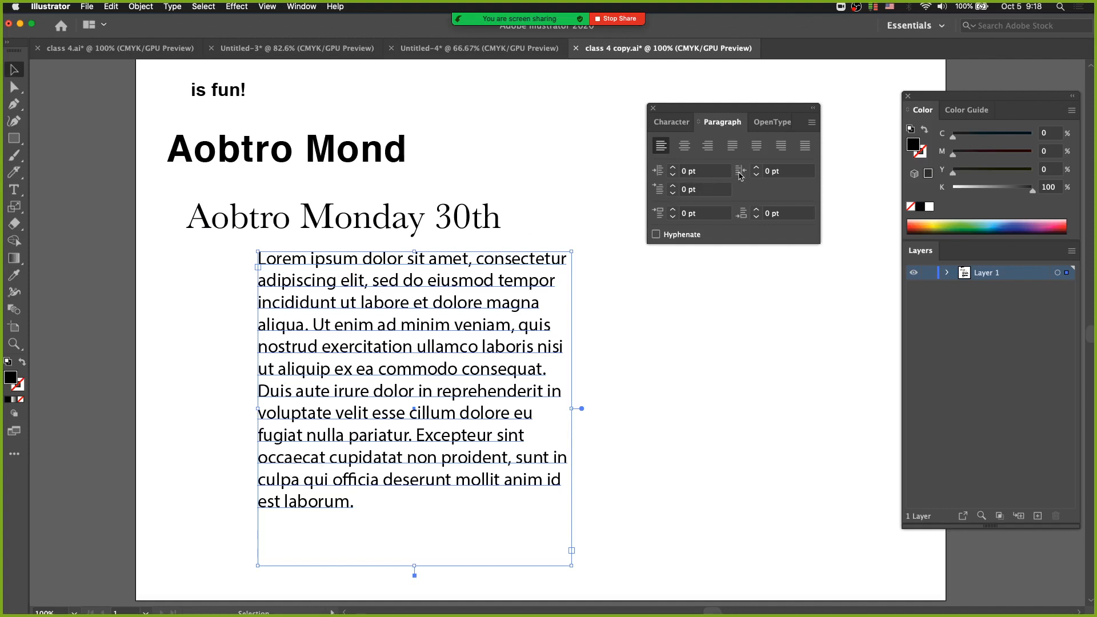
# - Set the paragraph's left indent to 10 pt
pyautogui.click(679, 171)
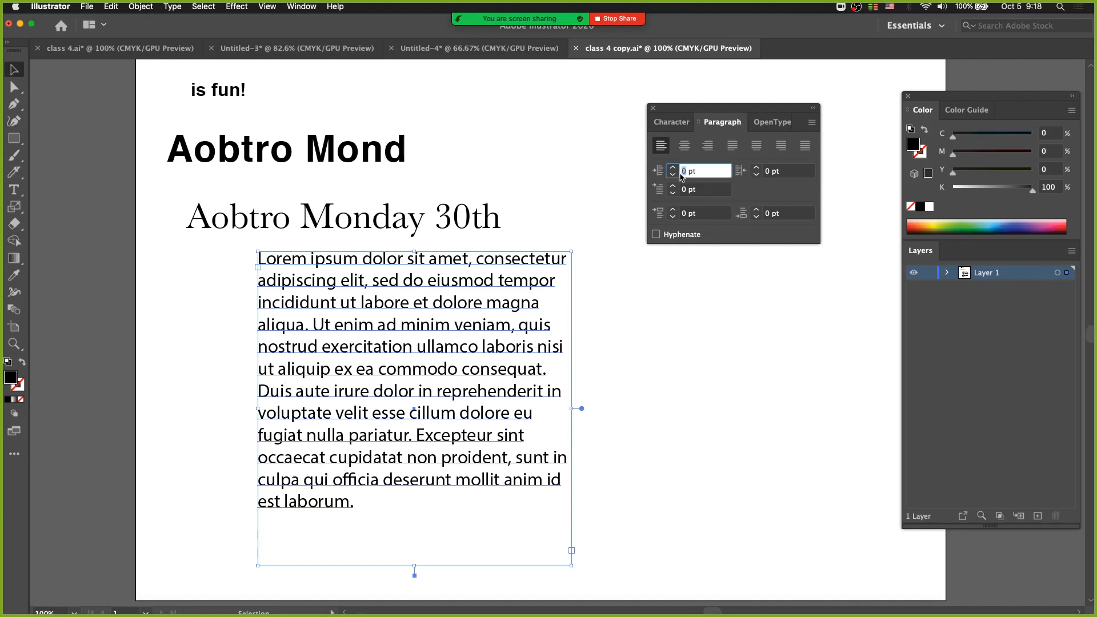
pyautogui.write('10')
pyautogui.press('Return')
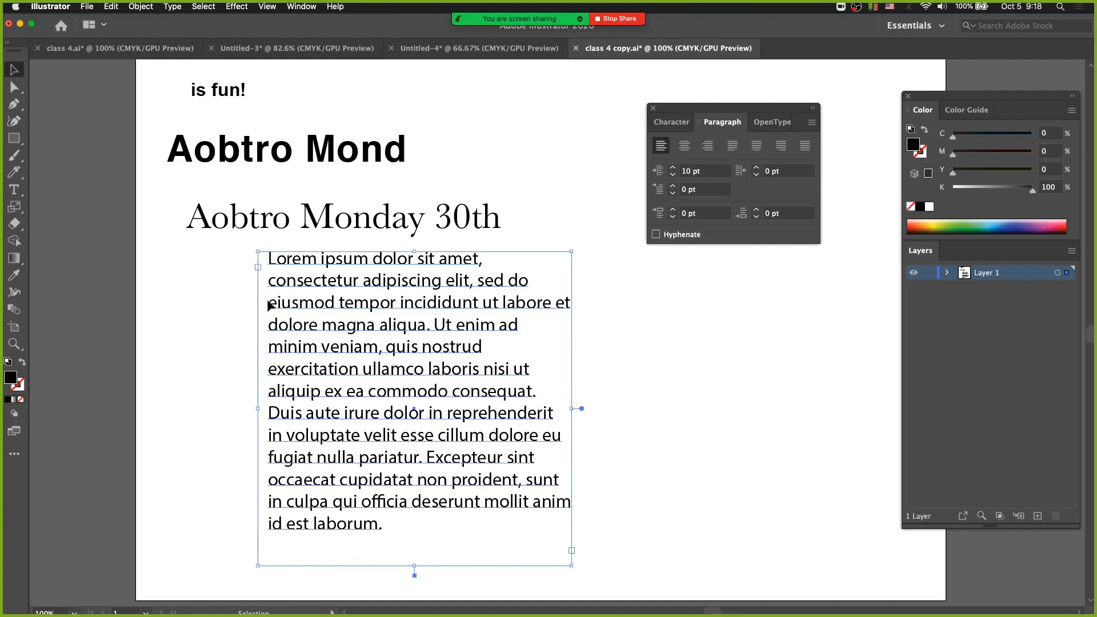
# - Increase the paragraph's left indent to 28 pt
pyautogui.click(673, 168)
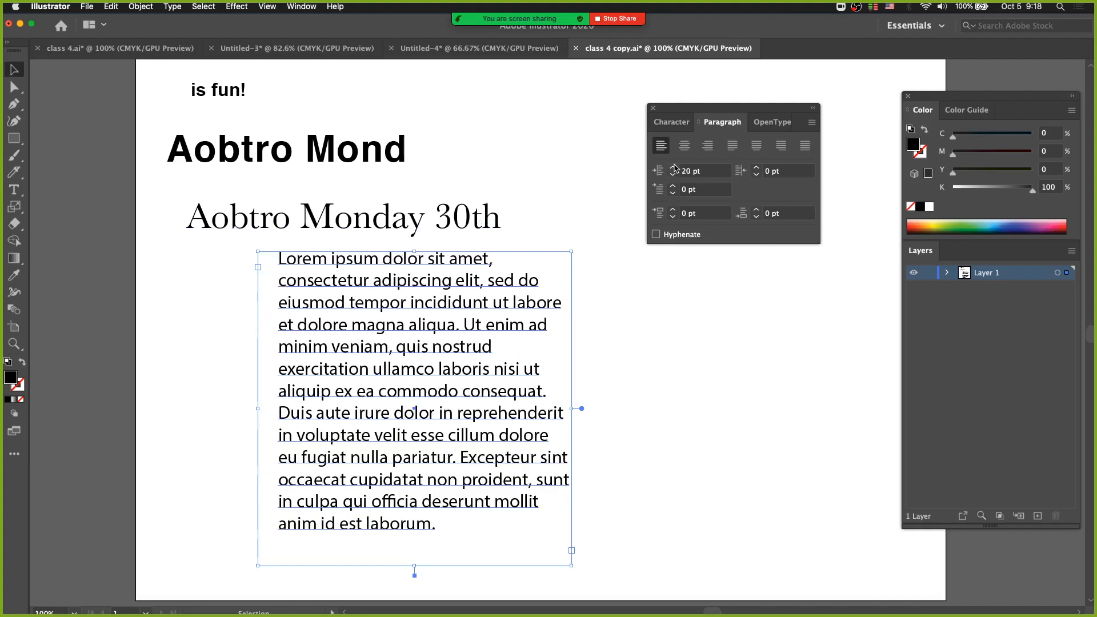
pyautogui.click(673, 168)
pyautogui.click(673, 168)
pyautogui.click(673, 168)
pyautogui.click(673, 168)
pyautogui.click(672, 168)
pyautogui.click(673, 168)
pyautogui.click(673, 168)
pyautogui.click(673, 168)
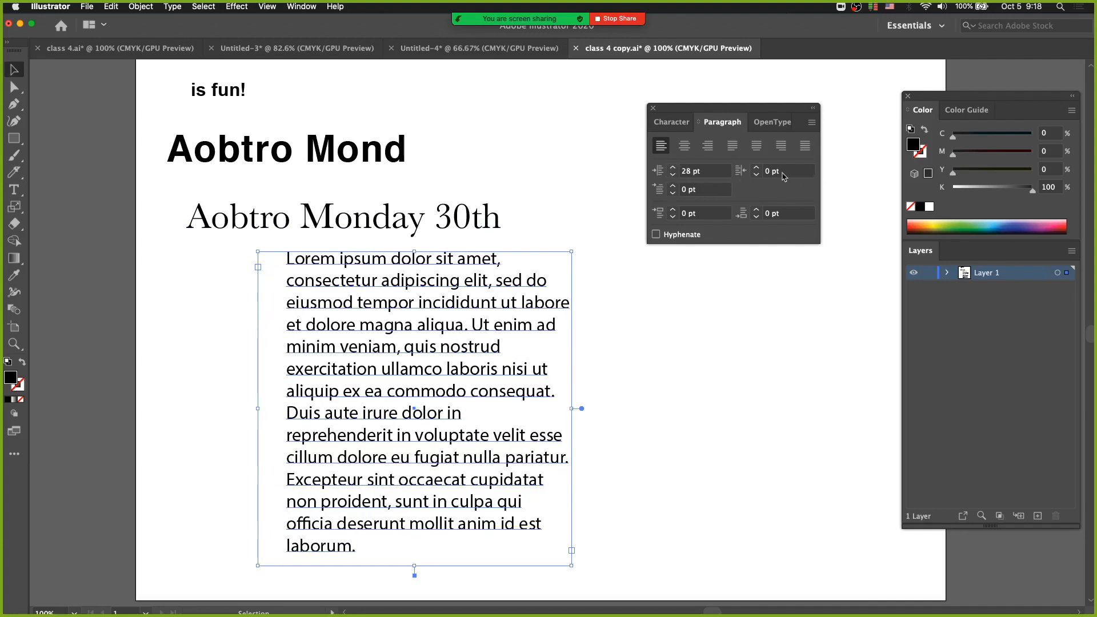
# - Try a negative right indent on the paragraph, lowering it to about -6 pt
pyautogui.click(756, 174)
pyautogui.click(756, 173)
pyautogui.click(756, 174)
pyautogui.click(756, 174)
pyautogui.click(756, 174)
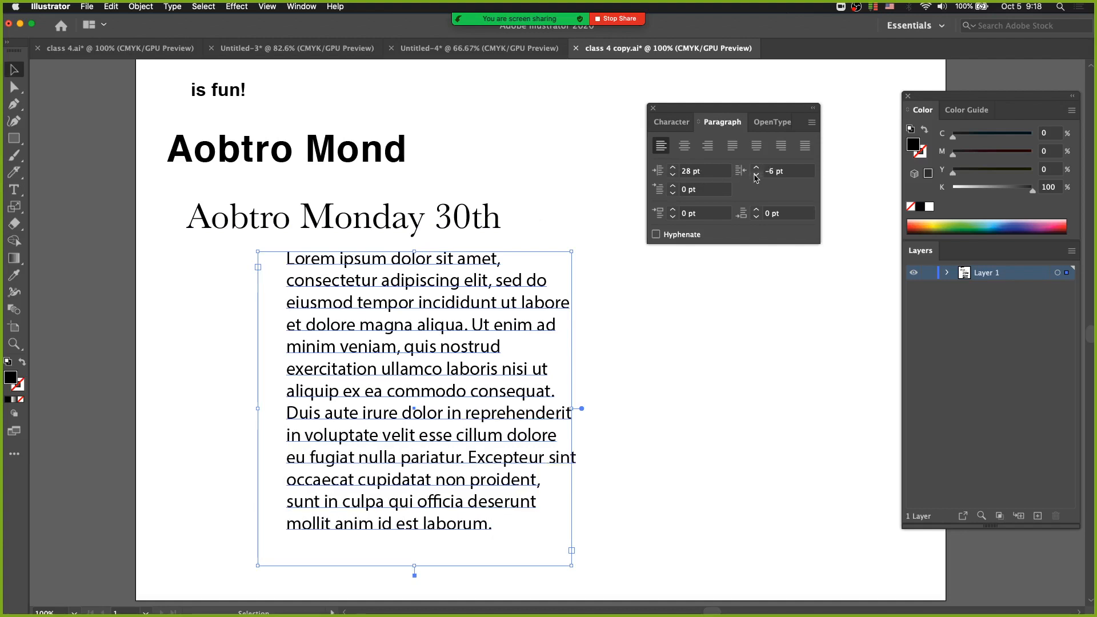
pyautogui.click(756, 174)
pyautogui.click(756, 174)
# - Raise the paragraph's right indent to 1 pt
pyautogui.click(756, 168)
pyautogui.click(756, 169)
pyautogui.click(757, 168)
pyautogui.click(756, 169)
pyautogui.click(757, 168)
pyautogui.click(756, 169)
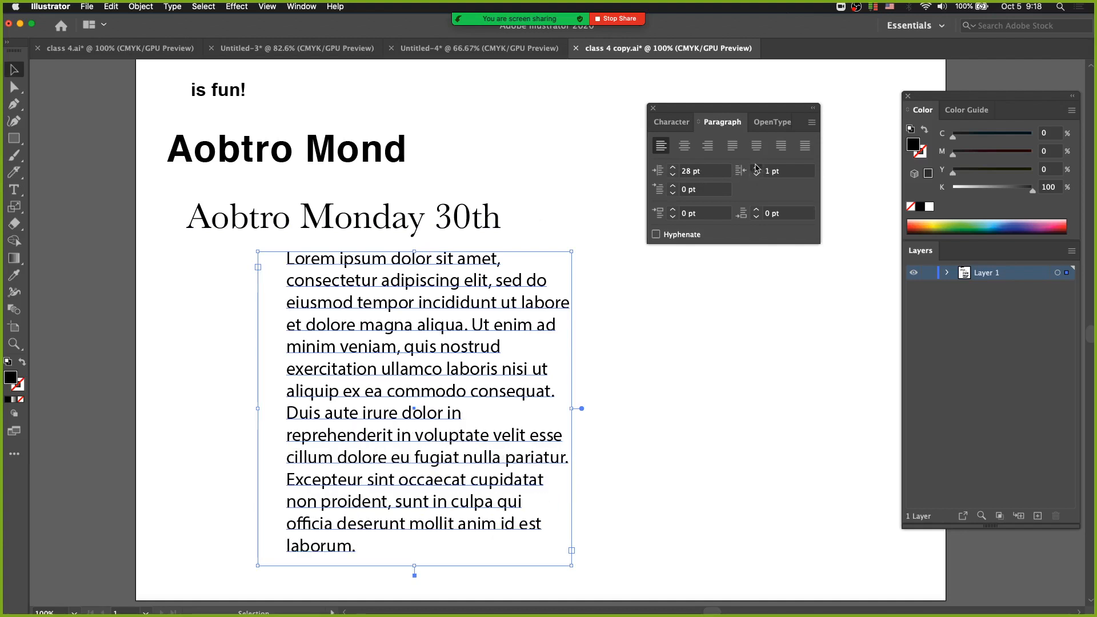
# - Right-align the Lorem ipsum paragraph and raise its right indent to 8 pt
pyautogui.click(756, 168)
pyautogui.click(757, 169)
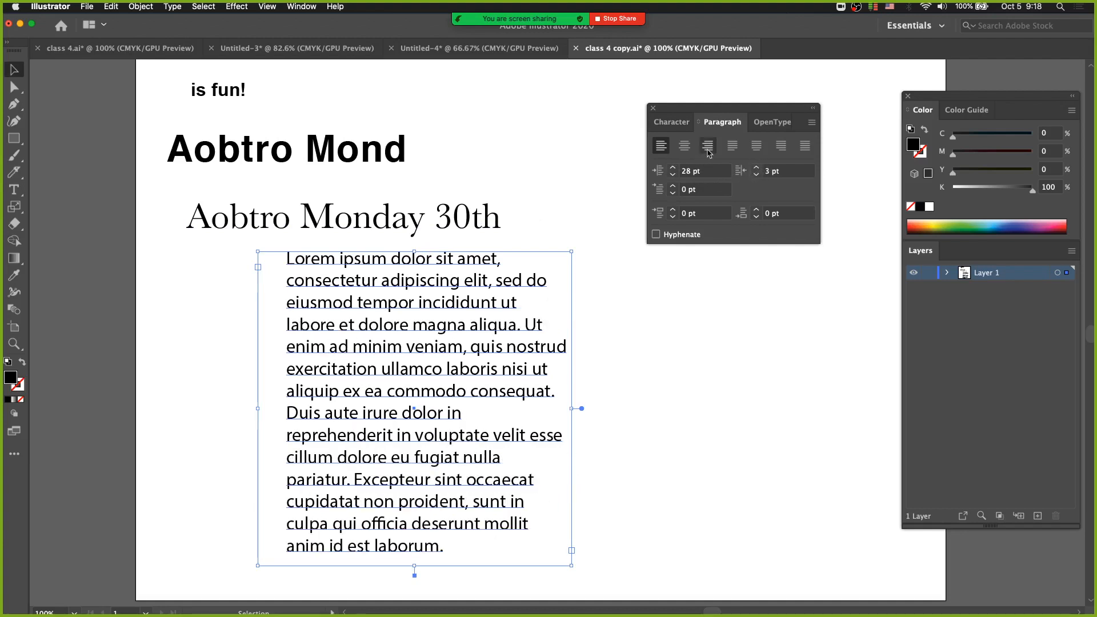
pyautogui.click(708, 147)
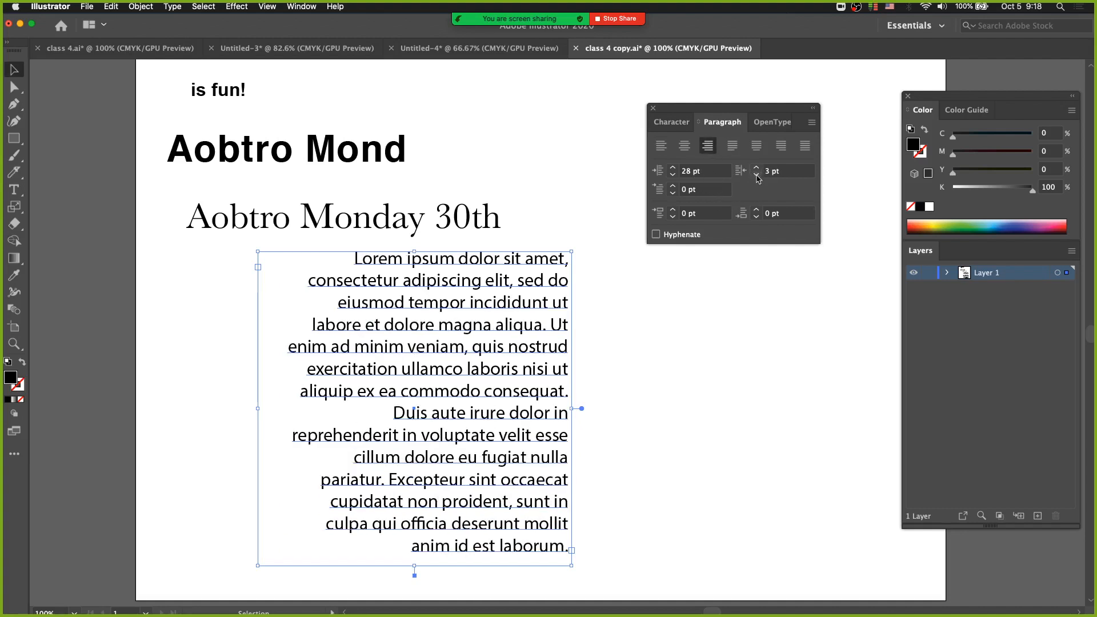
pyautogui.click(756, 168)
pyautogui.click(757, 168)
pyautogui.click(756, 168)
pyautogui.click(756, 168)
pyautogui.click(757, 168)
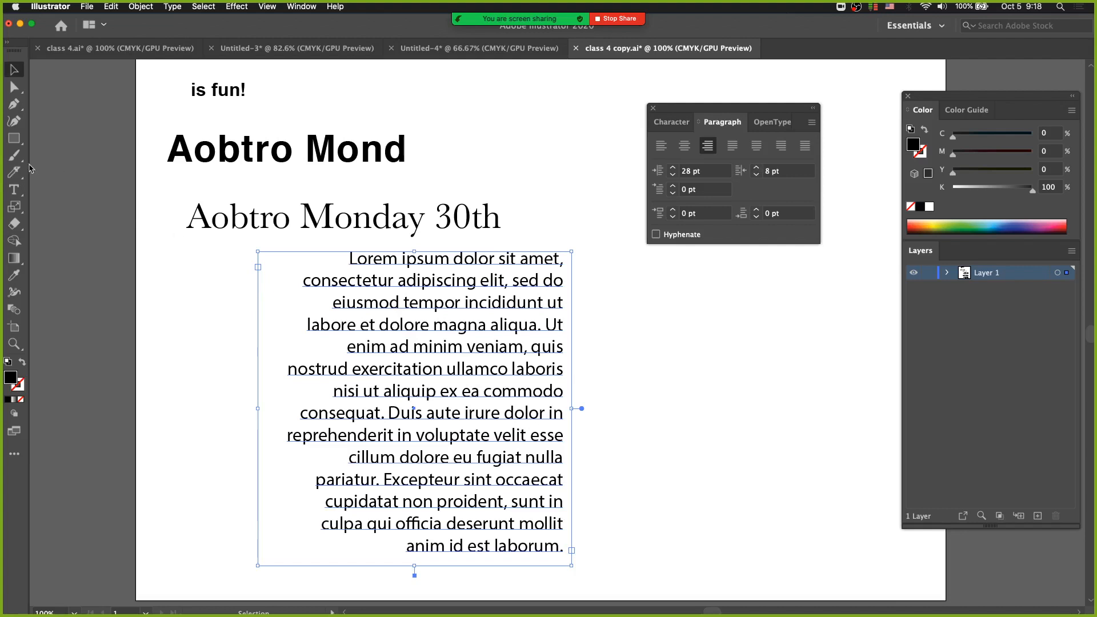
# - Select the text from "enim ad minim" through the paragraph's end and raise the right indent to 26 pt
pyautogui.click(15, 190)
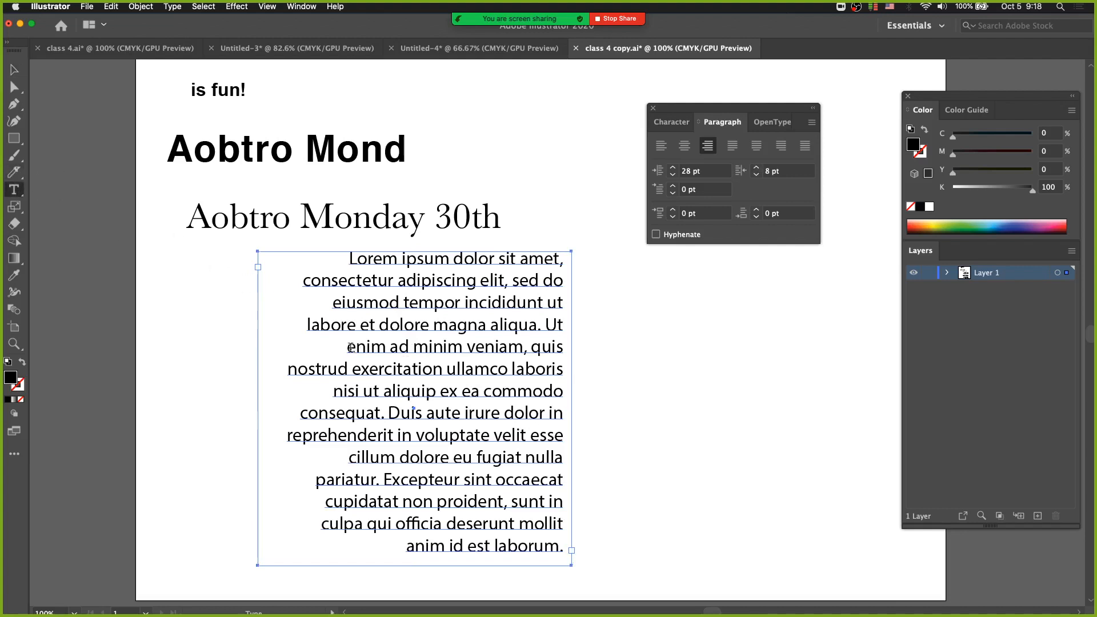
pyautogui.moveTo(350, 347); pyautogui.dragTo(578, 577)
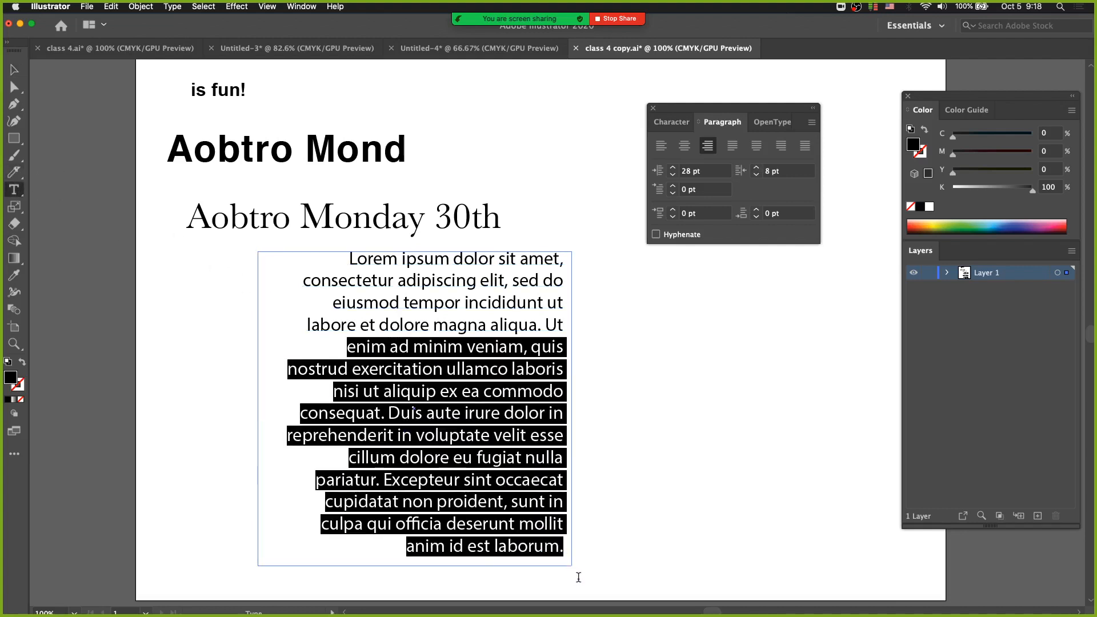
pyautogui.click(757, 167)
pyautogui.click(756, 168)
pyautogui.click(756, 168)
pyautogui.click(756, 168)
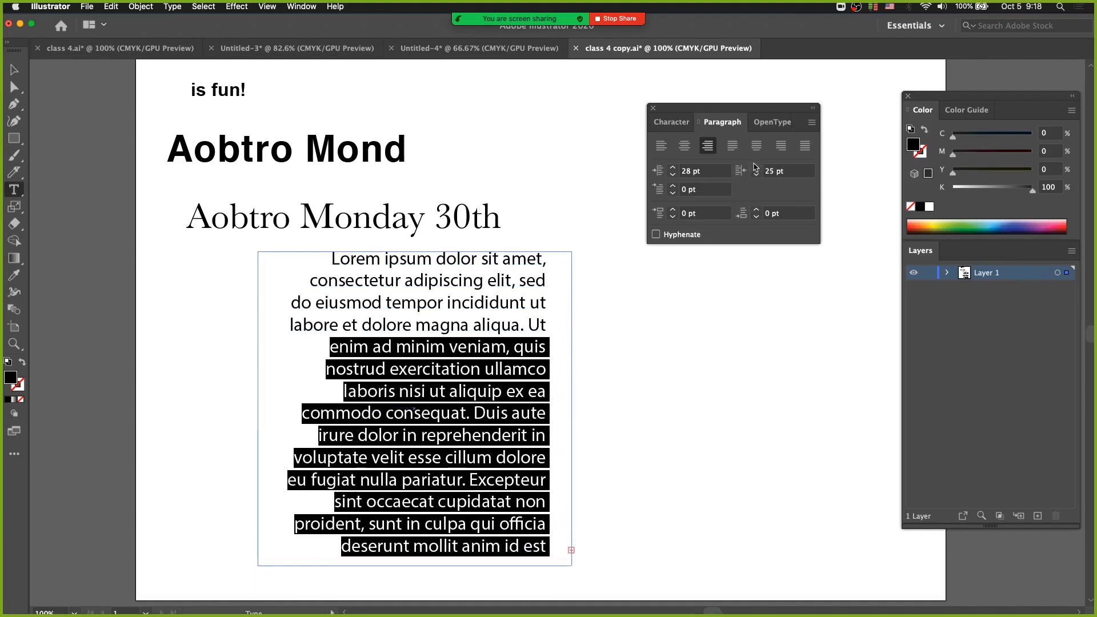
pyautogui.click(756, 168)
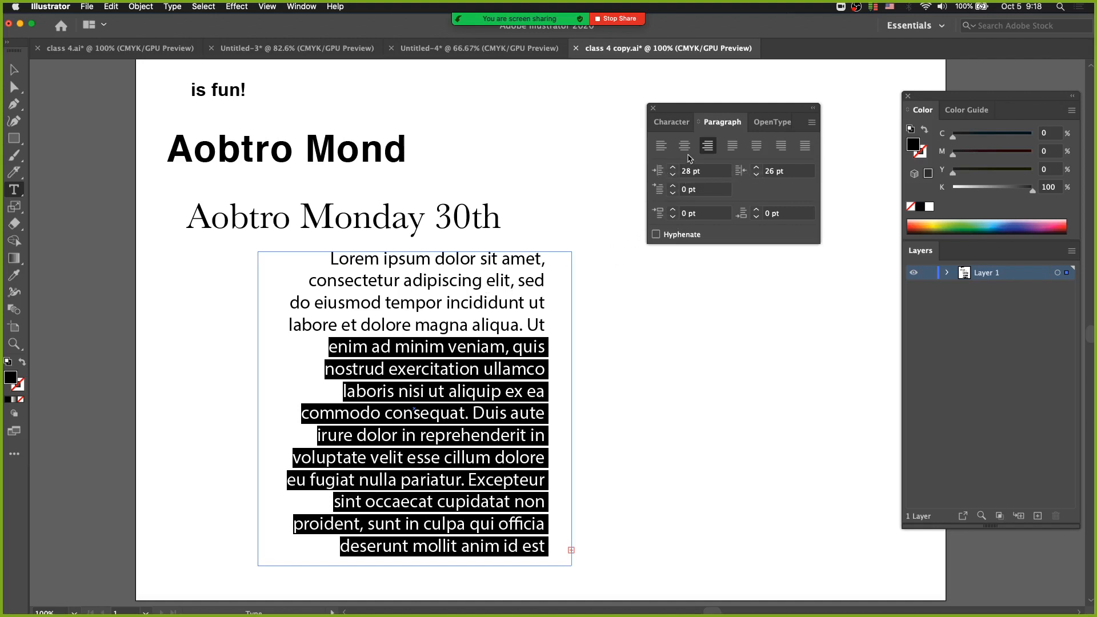
# - Left-align the paragraph and reset all paragraph settings to their defaults
pyautogui.click(661, 146)
pyautogui.click(793, 170)
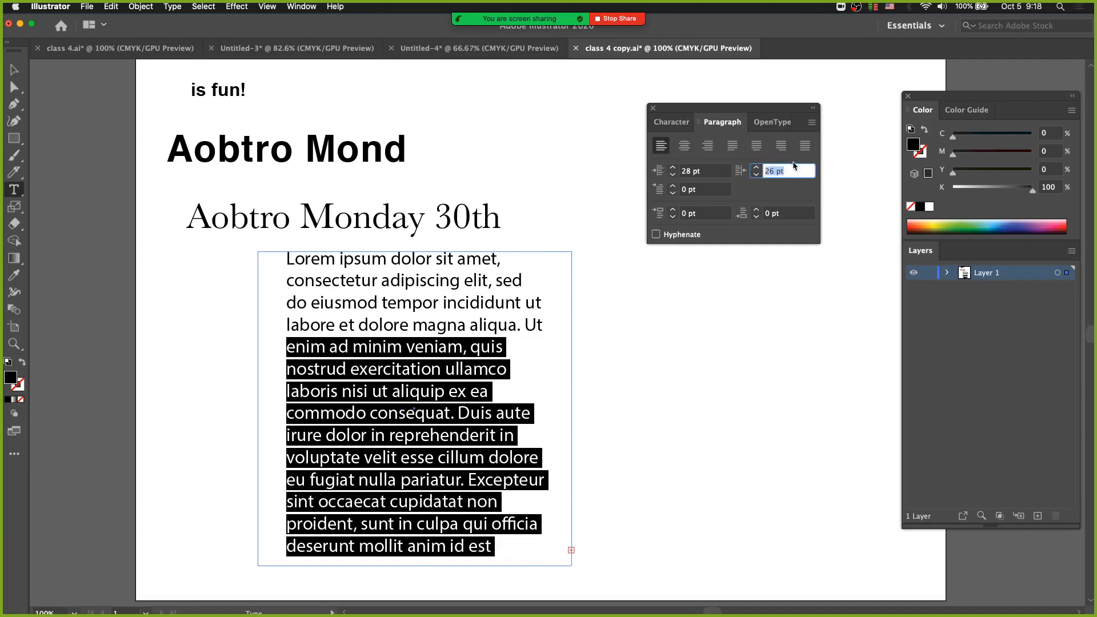
pyautogui.click(814, 124)
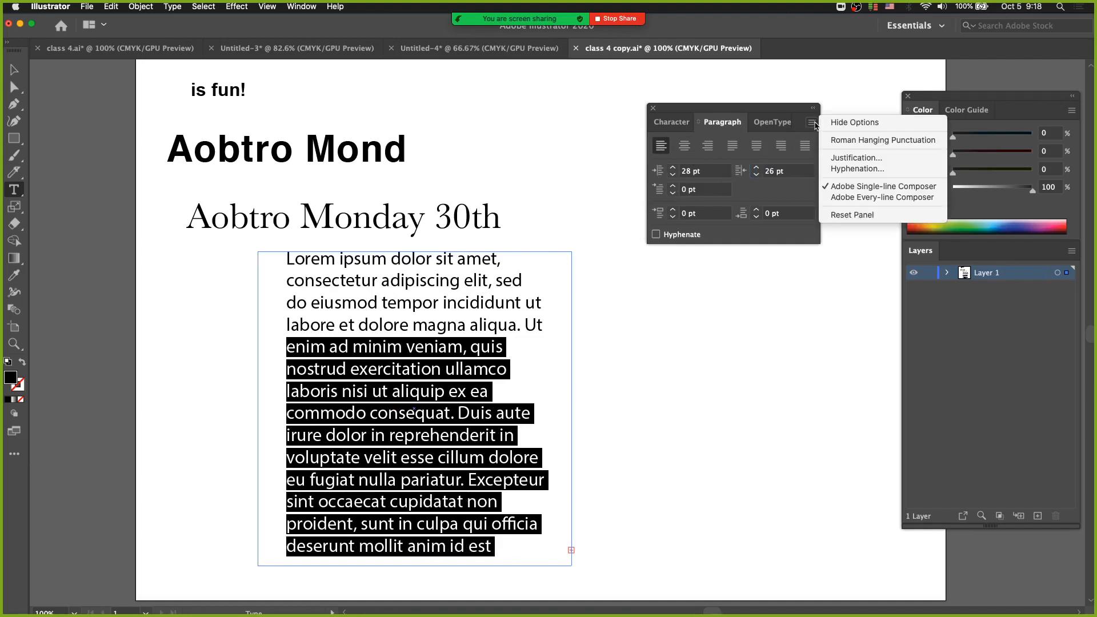
pyautogui.click(851, 214)
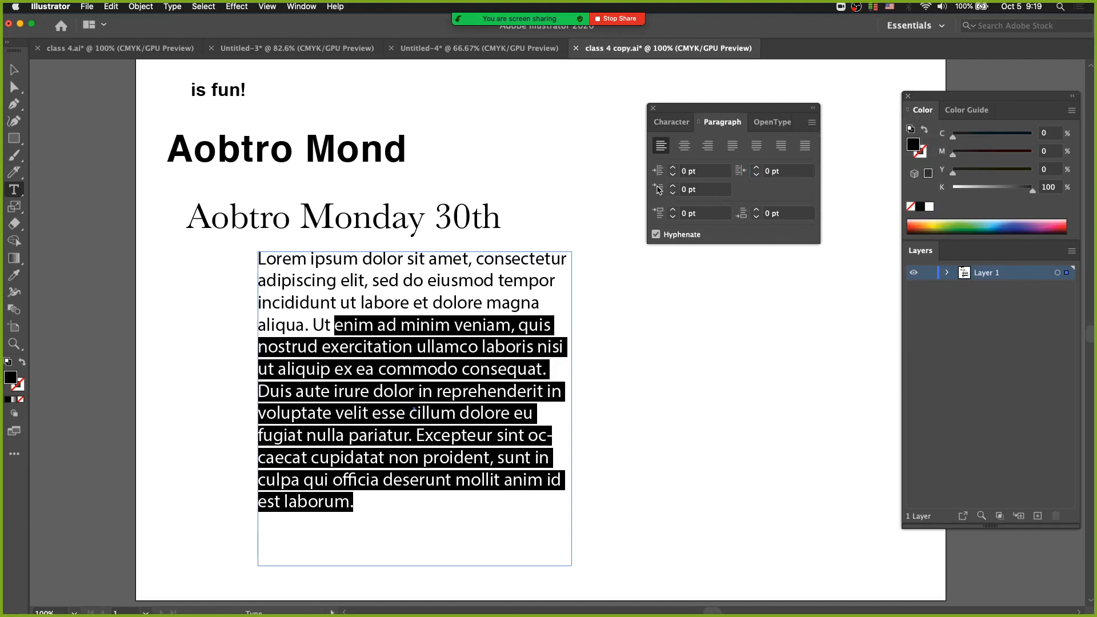
# - Place the text cursor in the paragraph and increase its first-line indent to 30 pt
pyautogui.click(399, 325)
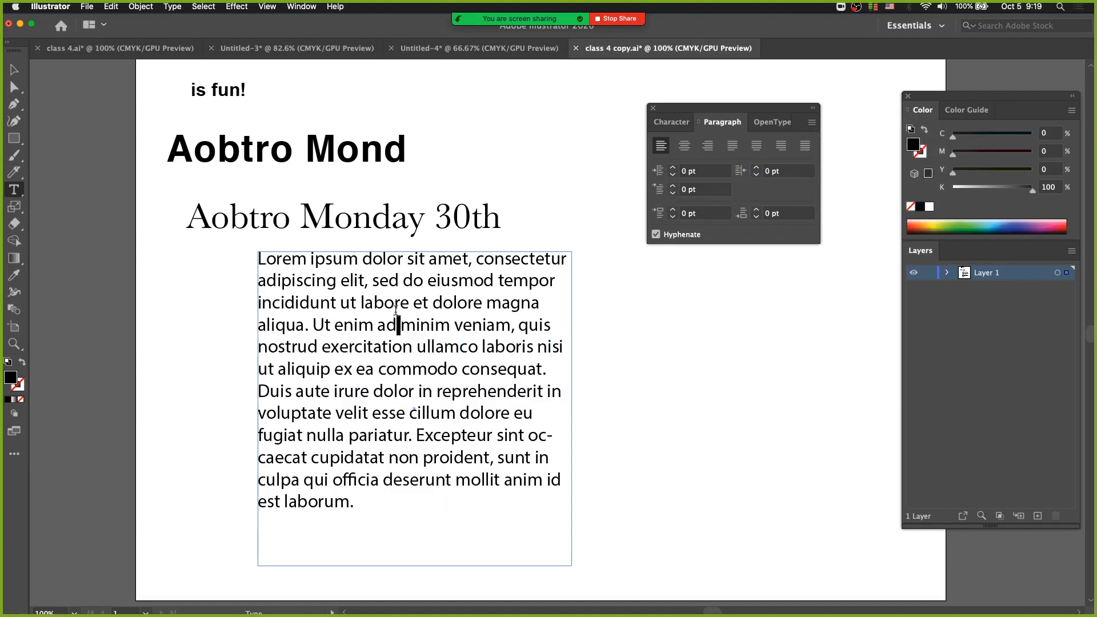
pyautogui.click(438, 279)
pyautogui.click(672, 187)
pyautogui.click(672, 188)
pyautogui.click(672, 188)
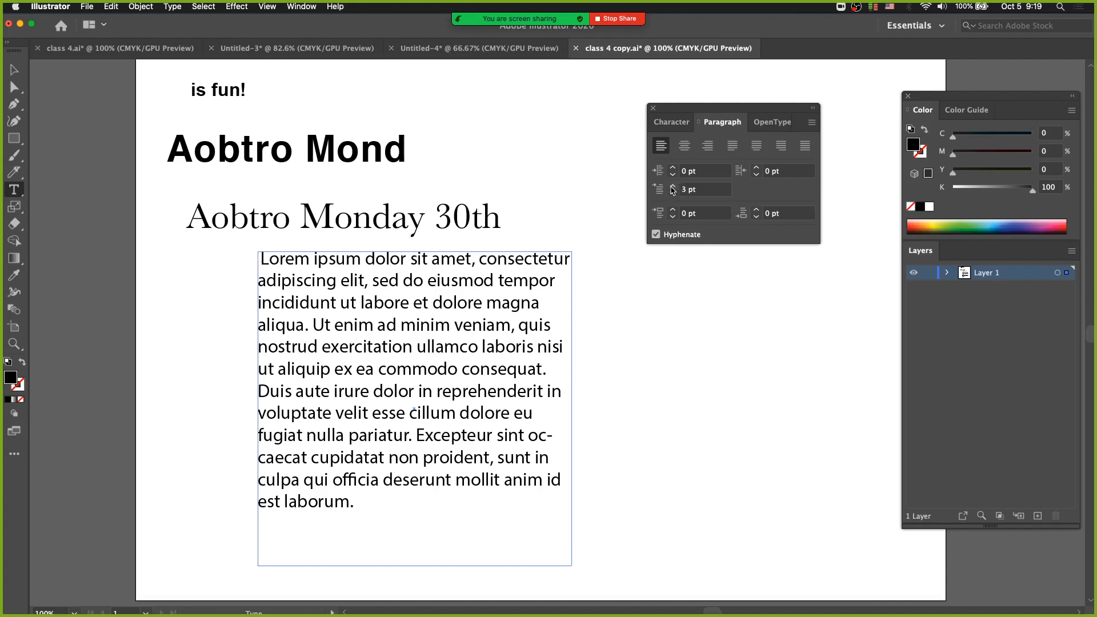
pyautogui.click(672, 188)
pyautogui.click(672, 187)
pyautogui.click(673, 187)
pyautogui.click(673, 187)
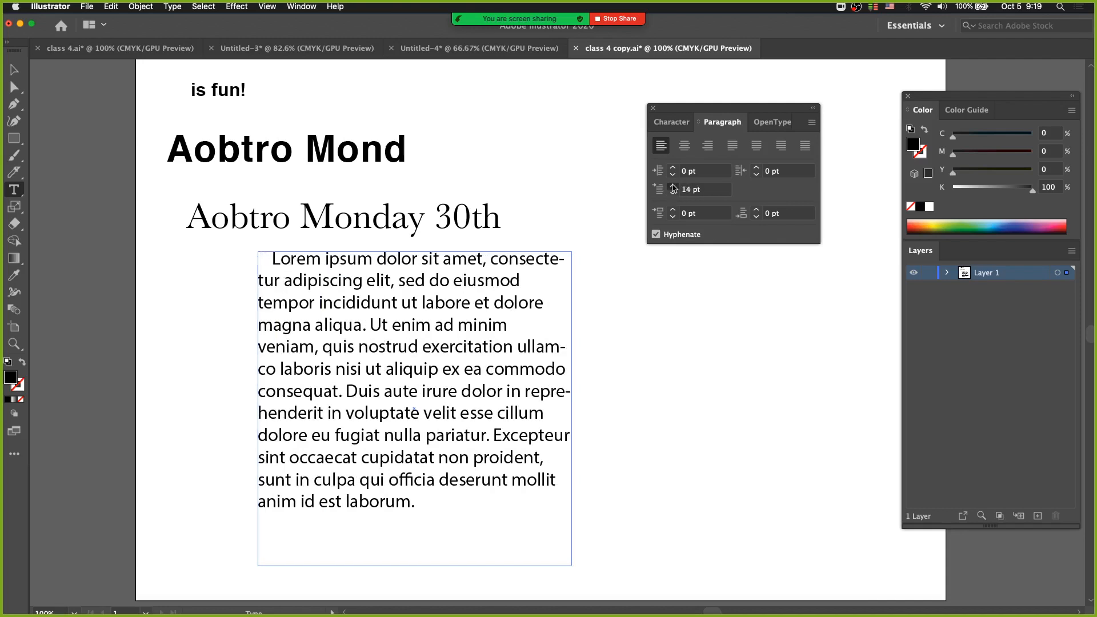
pyautogui.click(673, 188)
pyautogui.click(673, 188)
pyautogui.click(673, 188)
pyautogui.click(673, 188)
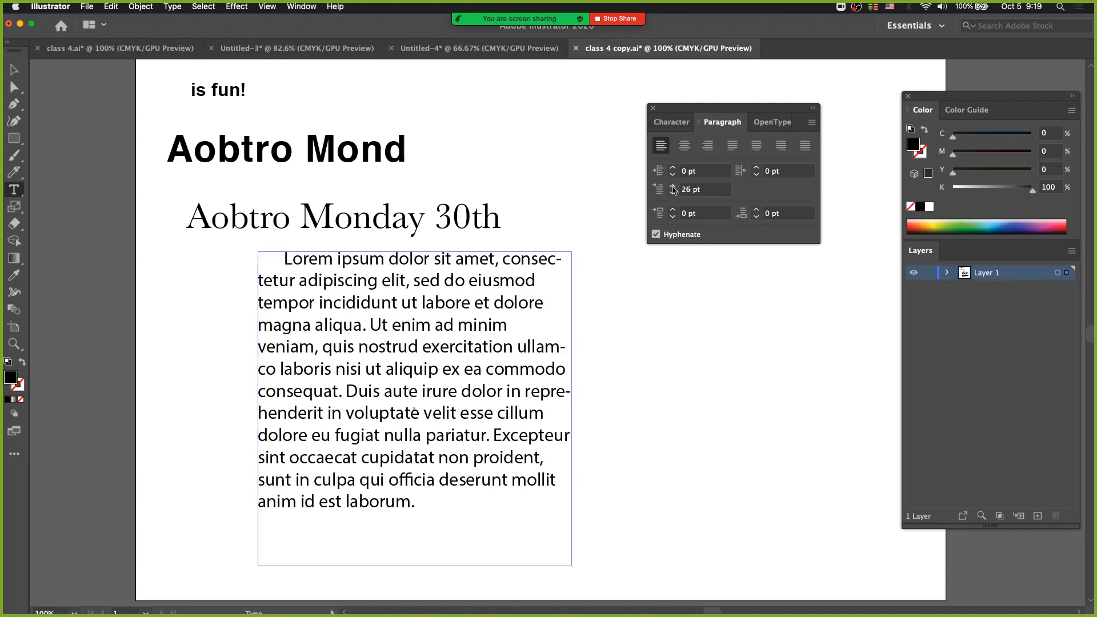
pyautogui.click(673, 188)
pyautogui.click(672, 188)
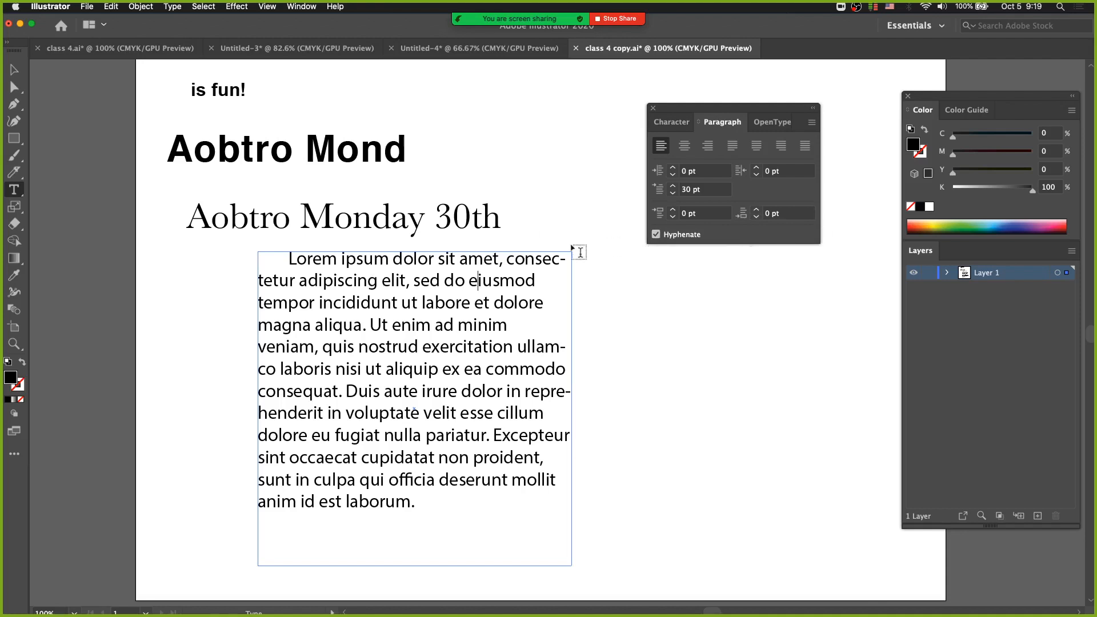
# - Turn off hyphenation for the paragraph and set its first-line indent to 0 pt
pyautogui.click(656, 234)
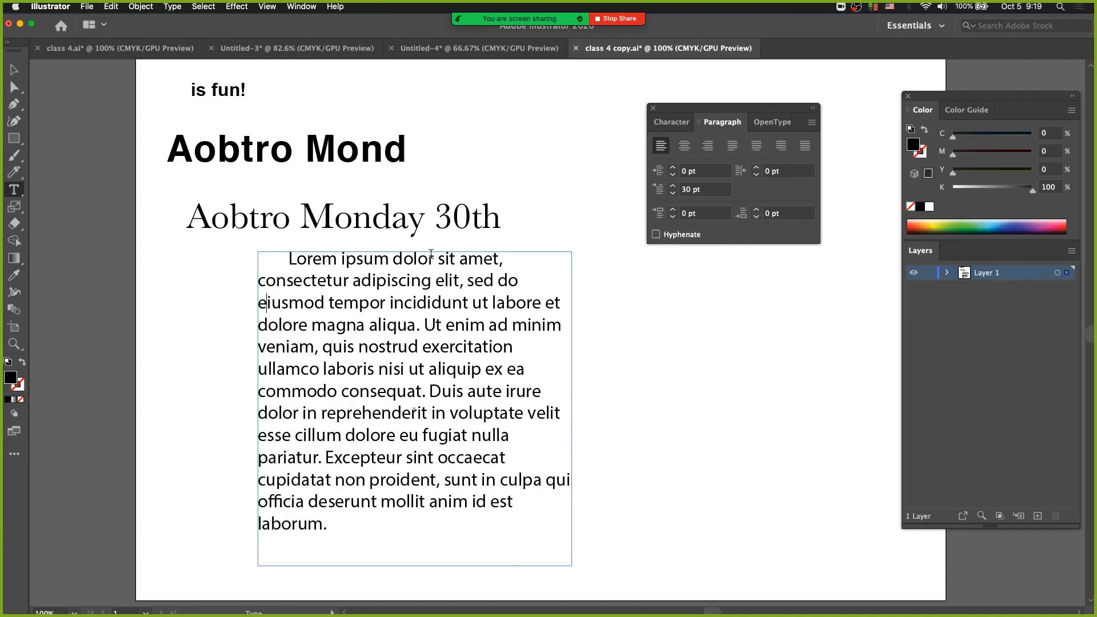
pyautogui.click(675, 189)
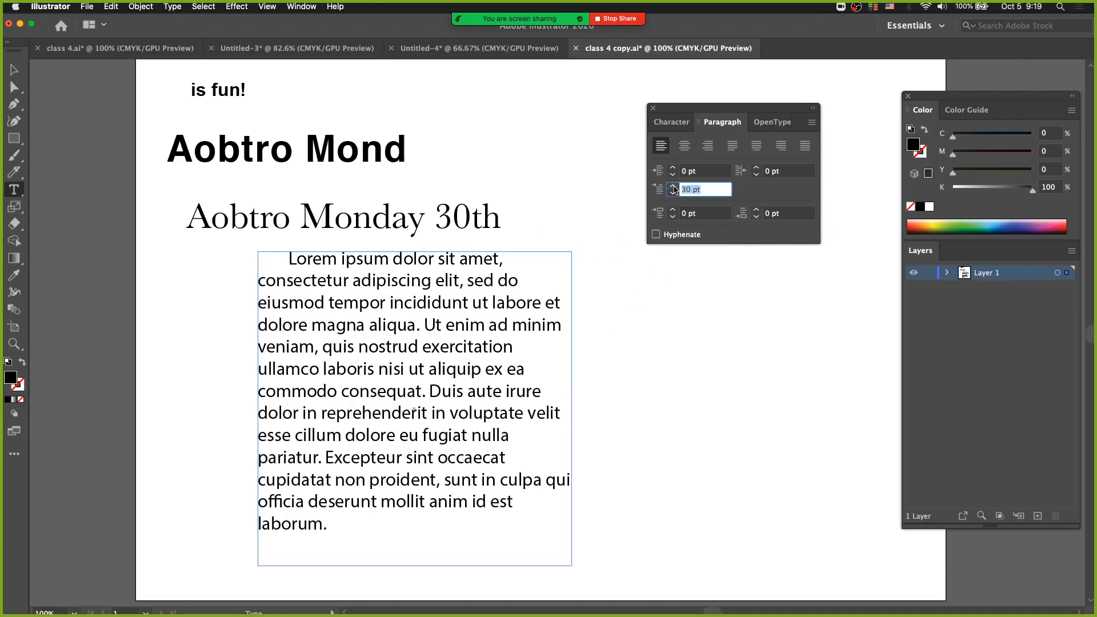
pyautogui.write('0')
pyautogui.press('Return')
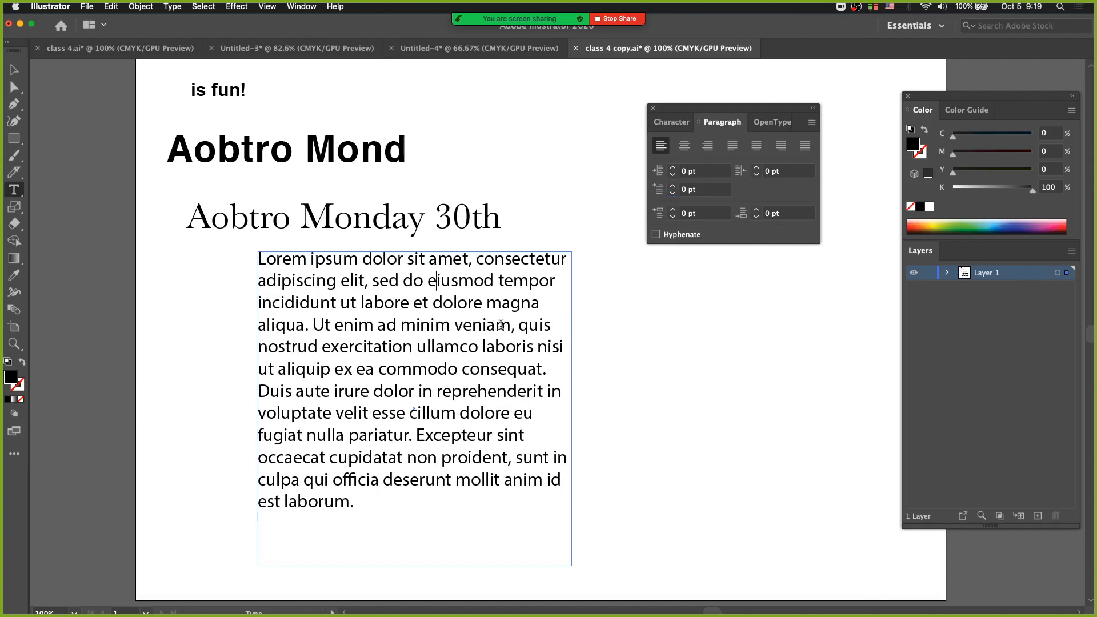
# - Select the whole Lorem ipsum text and show hidden characters in the document
pyautogui.click(171, 7)
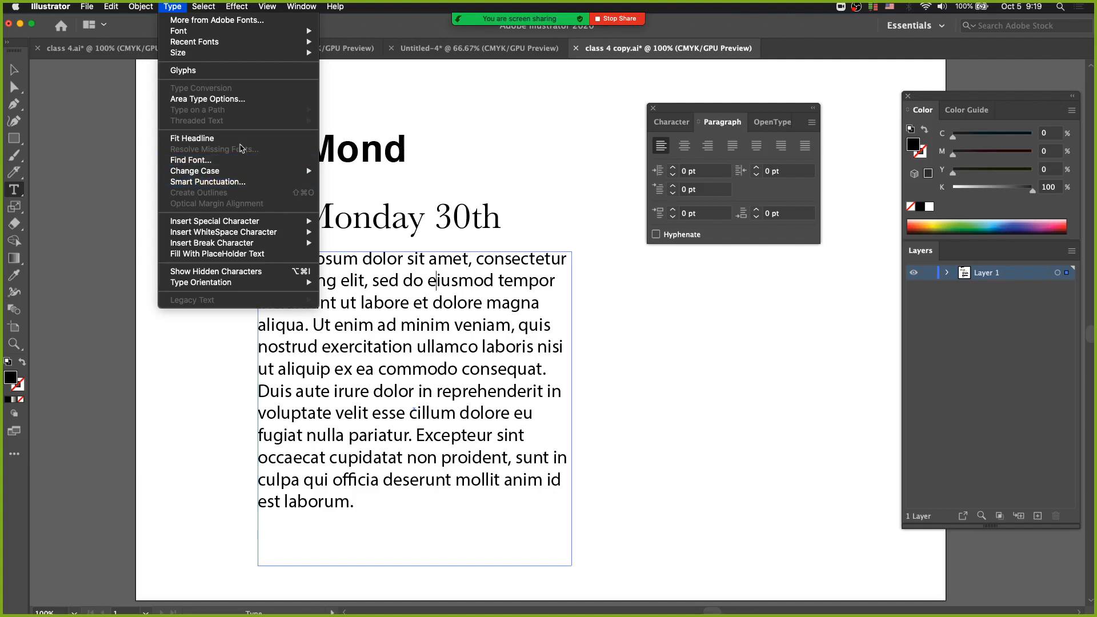
pyautogui.click(175, 5)
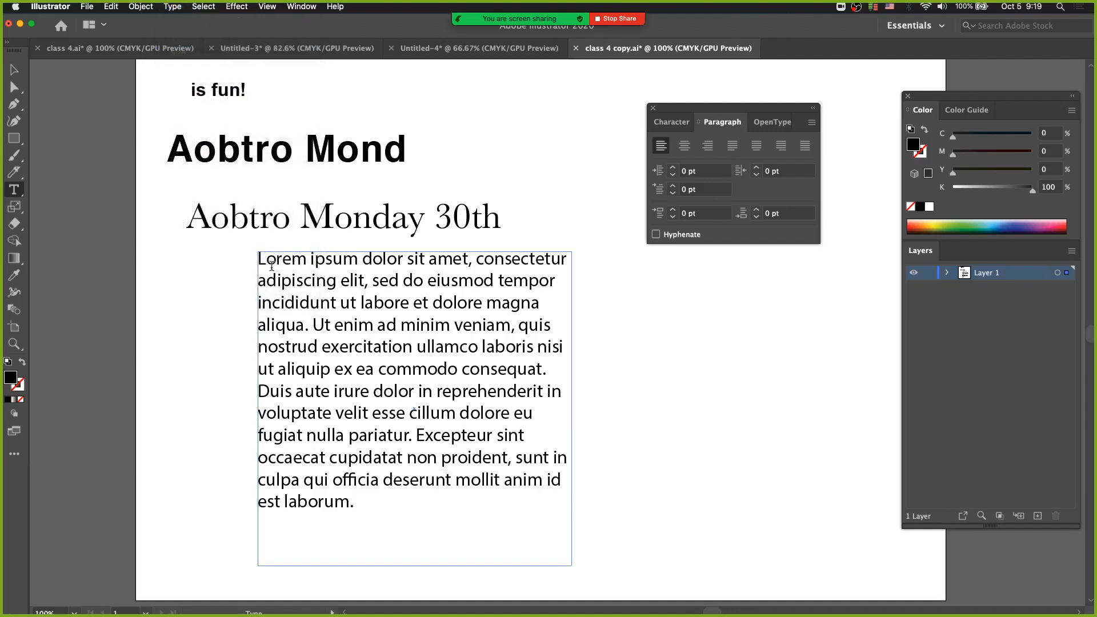
pyautogui.moveTo(258, 260); pyautogui.dragTo(434, 502)
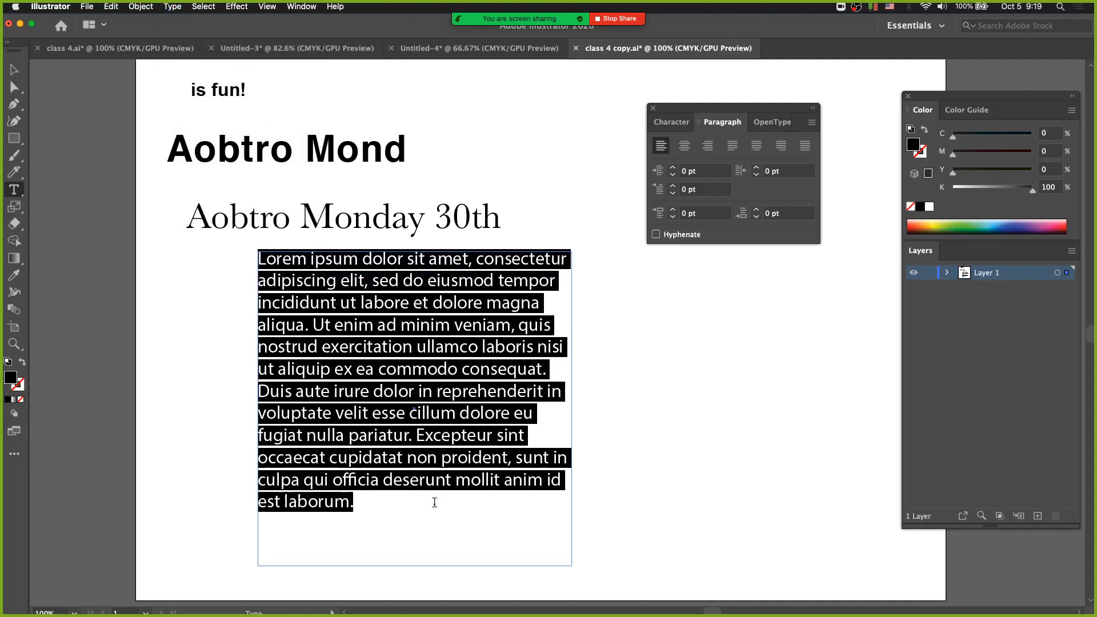
pyautogui.click(177, 10)
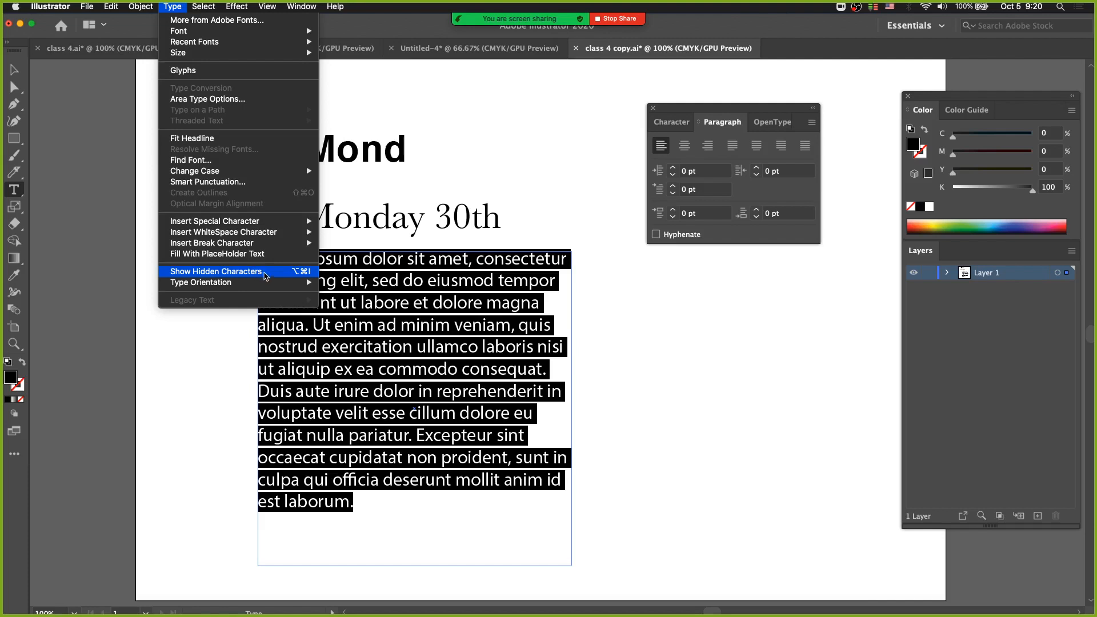
pyautogui.click(266, 278)
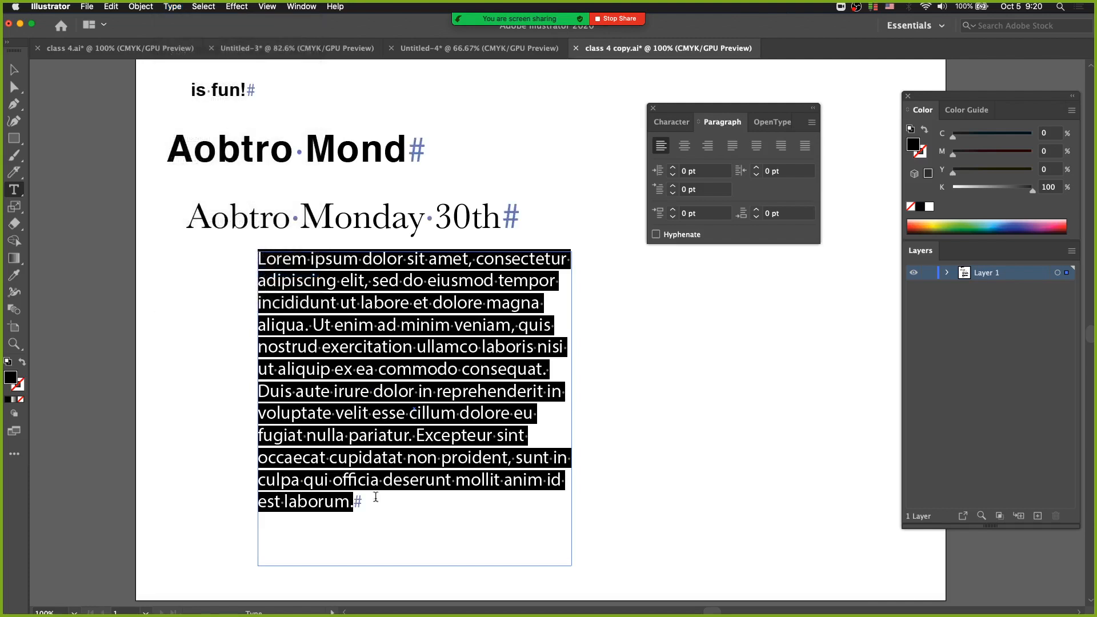
# - Insert a paragraph break after "laborum." at the end of the Lorem ipsum text
pyautogui.click(393, 523)
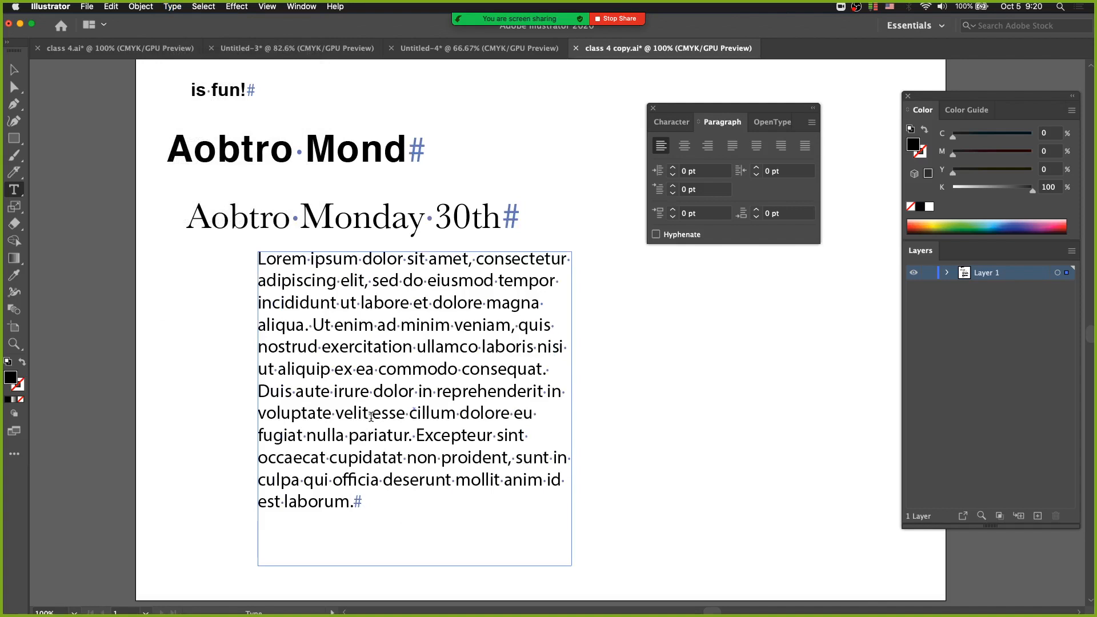
pyautogui.click(334, 416)
pyautogui.click(374, 515)
pyautogui.press('Return')
pyautogui.click(201, 6)
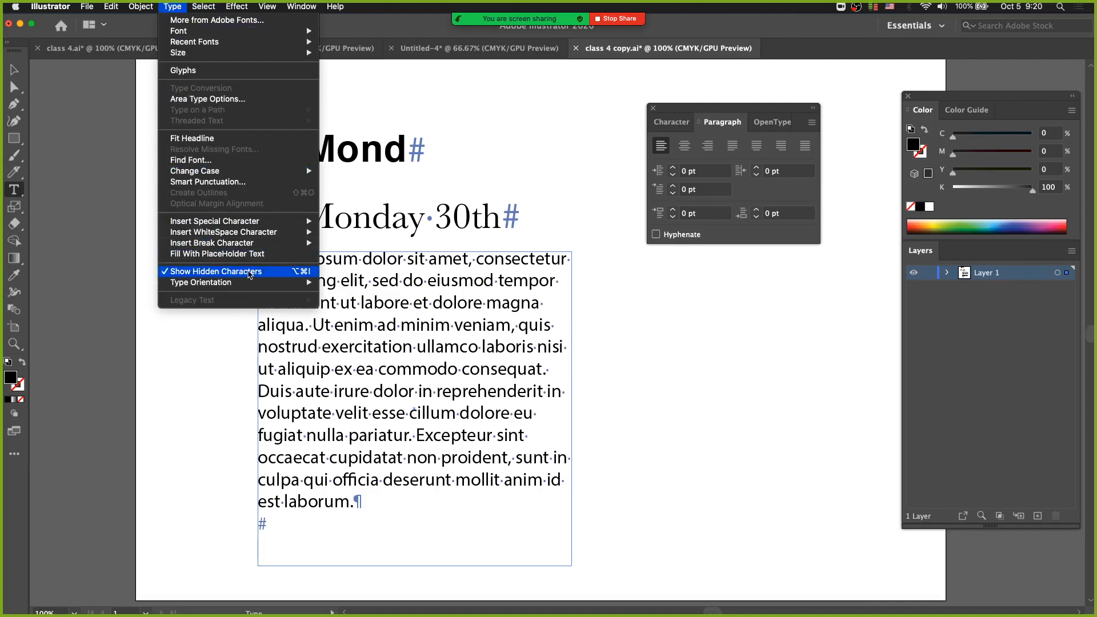
pyautogui.click(255, 272)
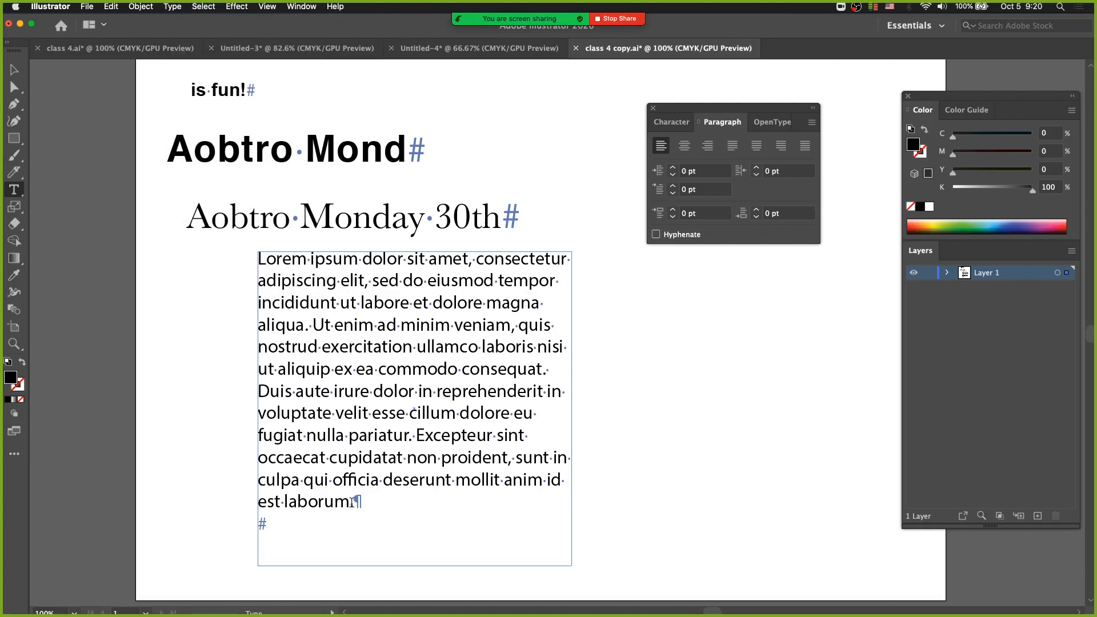
# - Set the font size of the whole Lorem ipsum paragraph to 14 pt
pyautogui.moveTo(353, 502); pyautogui.dragTo(320, 234)
pyautogui.click(673, 122)
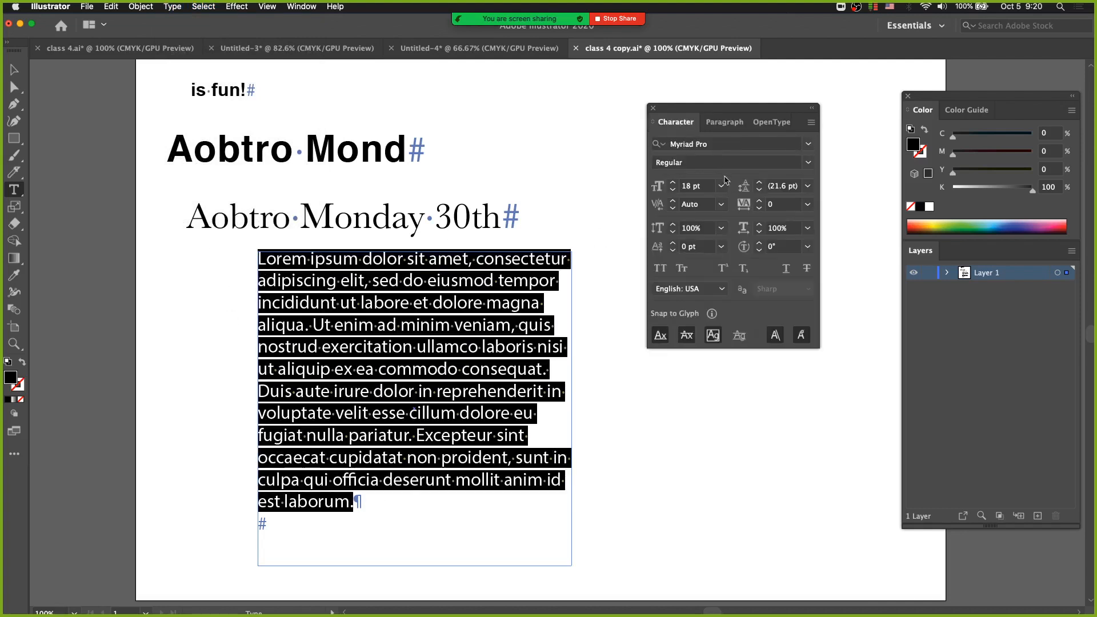
pyautogui.click(721, 186)
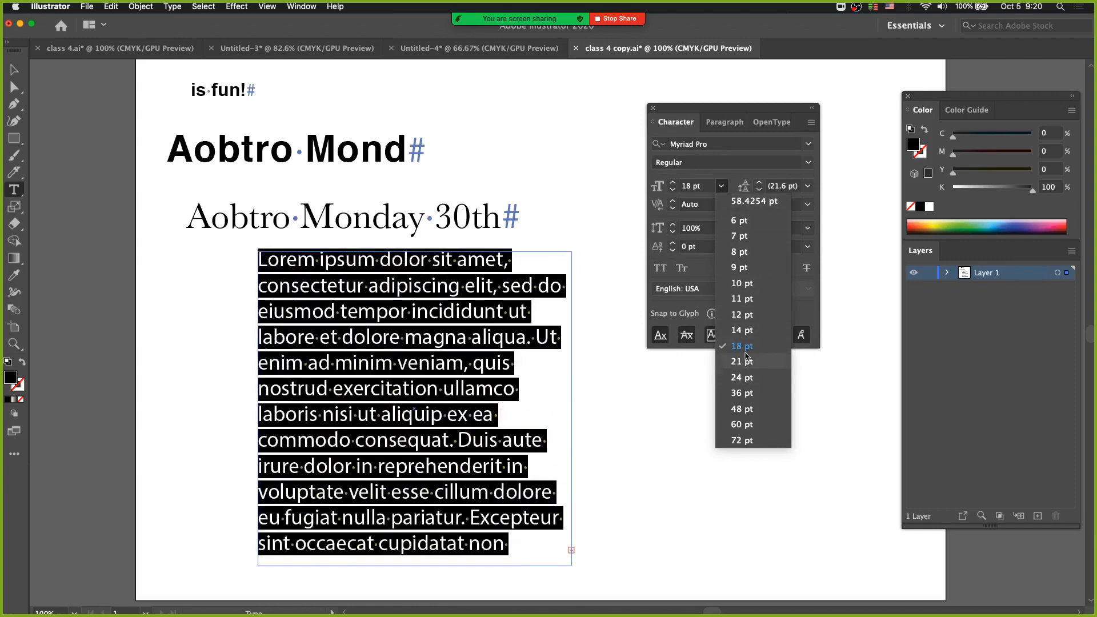
pyautogui.click(742, 332)
pyautogui.press('Escape')
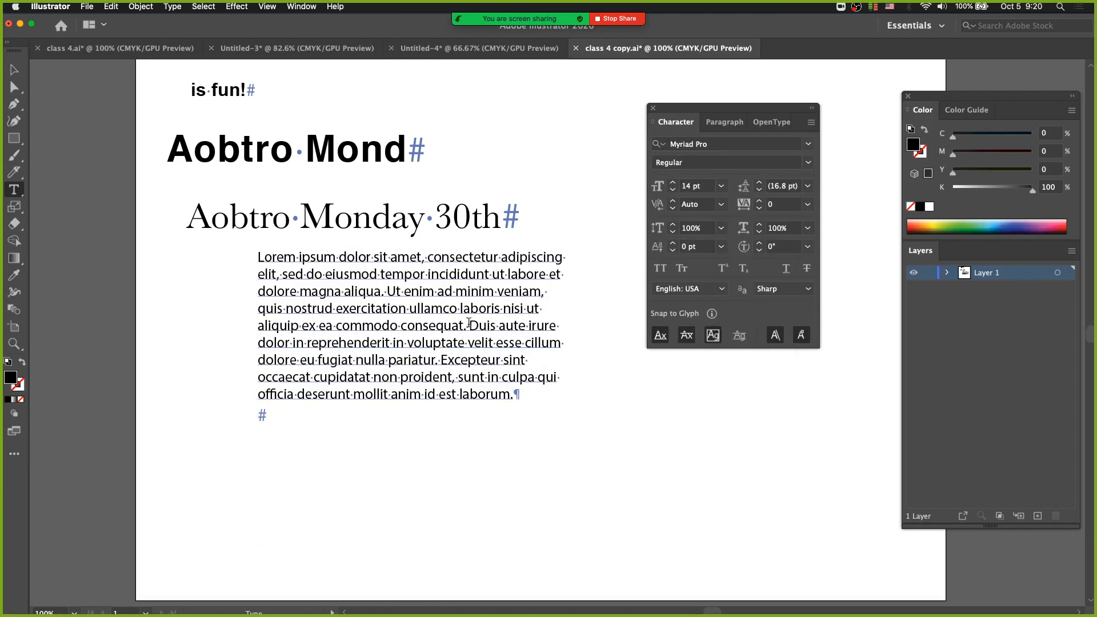
# - Copy the text from "Duis aute irure" to "laborum." and paste it as a new paragraph below the first
pyautogui.moveTo(469, 323); pyautogui.dragTo(517, 394)
pyautogui.press('cmd+c')
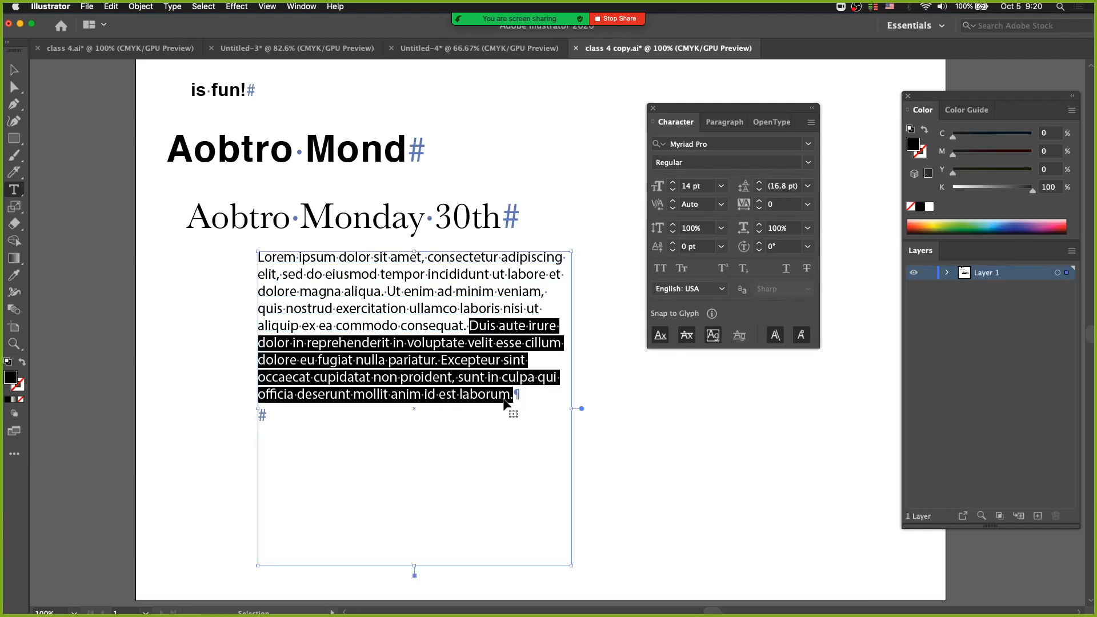
pyautogui.click(537, 400)
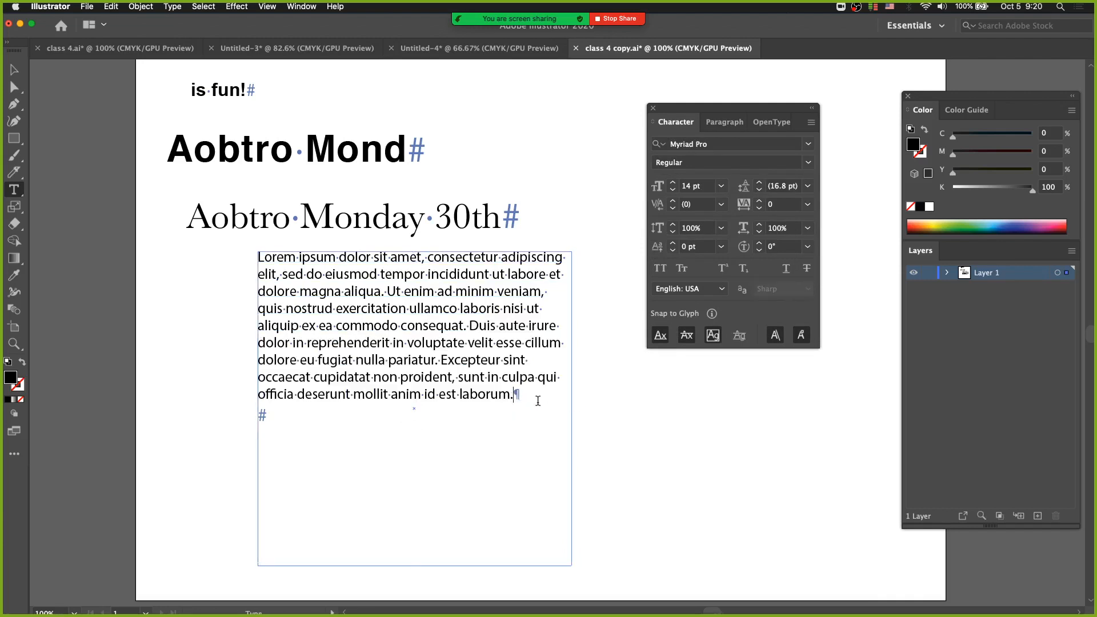
pyautogui.press('Return')
pyautogui.press('cmd+v')
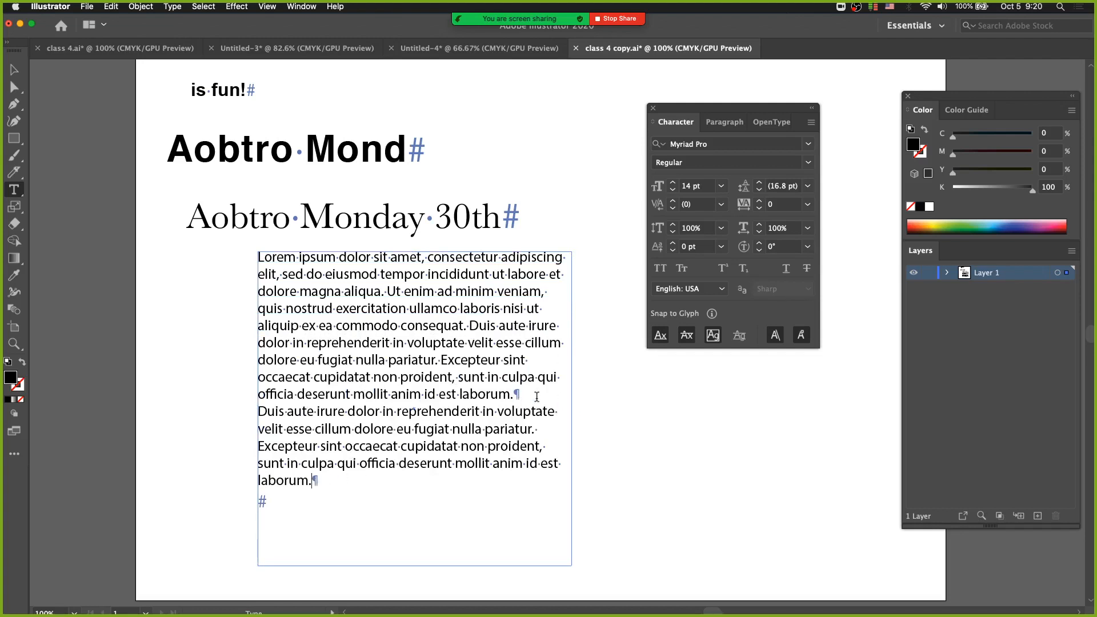
# - Separate the two paragraphs with an empty line, undo it, and insert the empty line again
pyautogui.click(513, 396)
pyautogui.press('Return')
pyautogui.keyDown('super'); pyautogui.click(587, 417); pyautogui.keyUp('super')
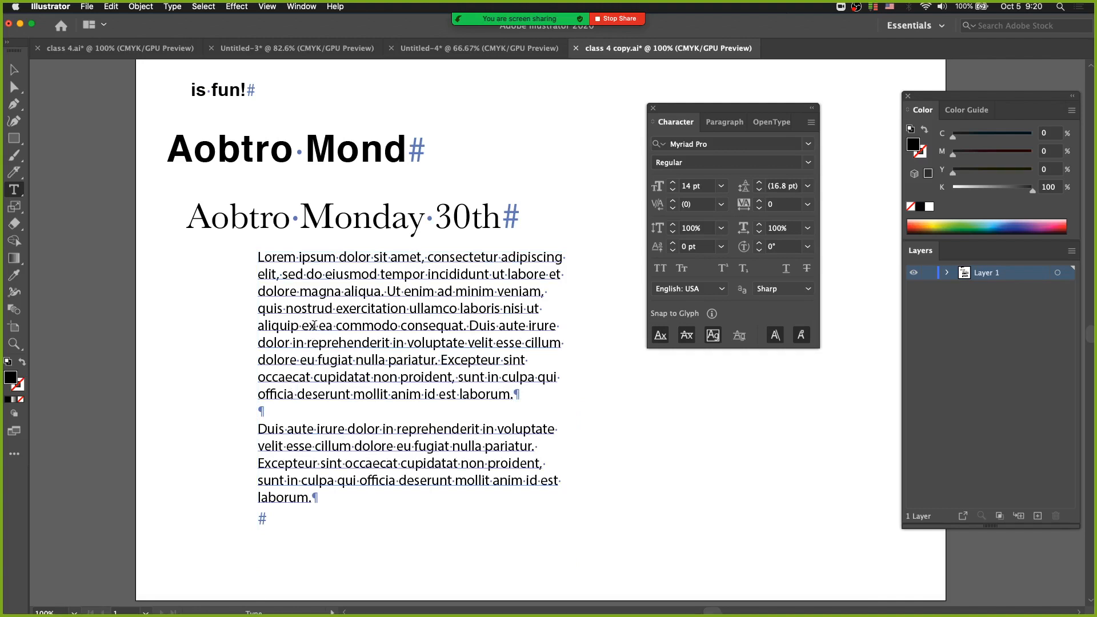
pyautogui.press('super+z')
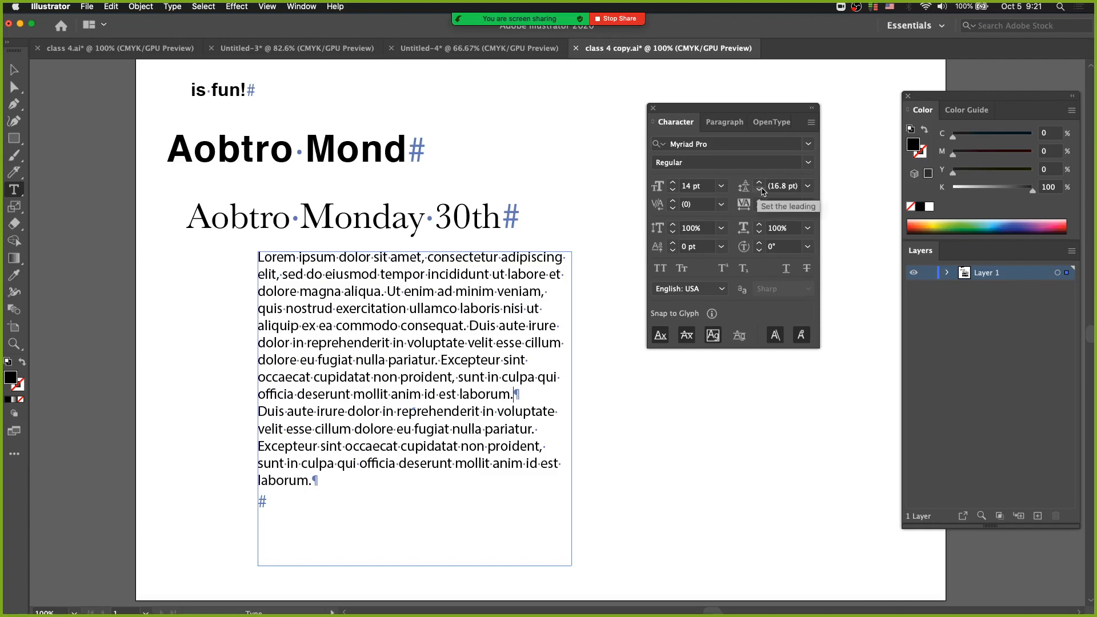
pyautogui.press('Return')
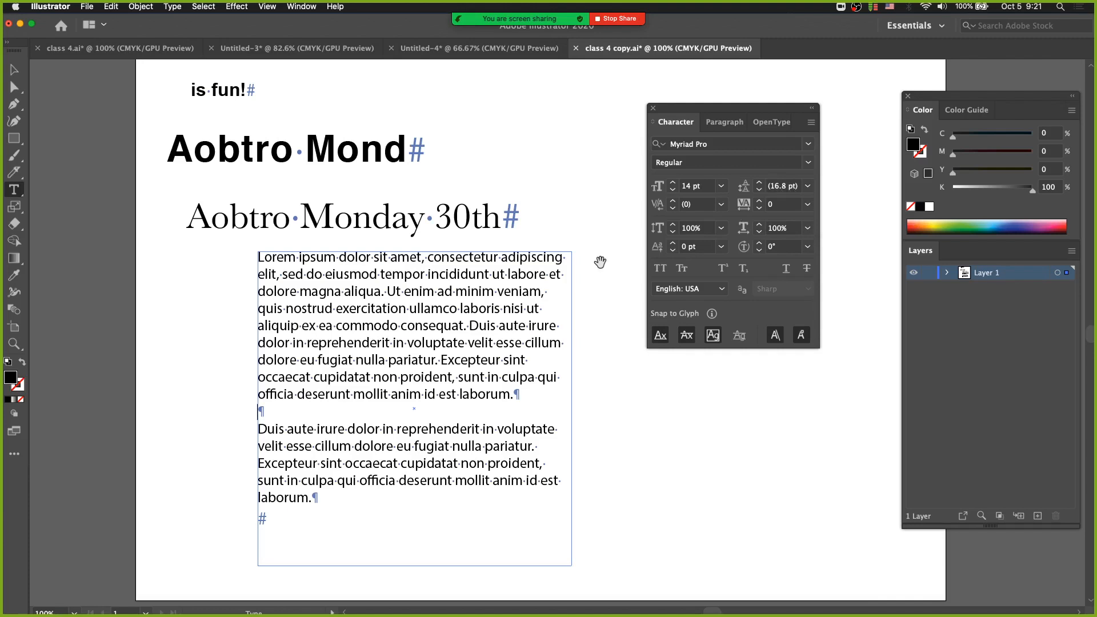
# - Select all of the Lorem ipsum text and vary its leading looser and tighter, ending at 15.8 pt
pyautogui.hotkey('alt', 'Down')
pyautogui.press('super+a')
pyautogui.hotkey('alt', 'Down')
pyautogui.hotkey('alt', 'Down')
pyautogui.hotkey('alt', 'Down')
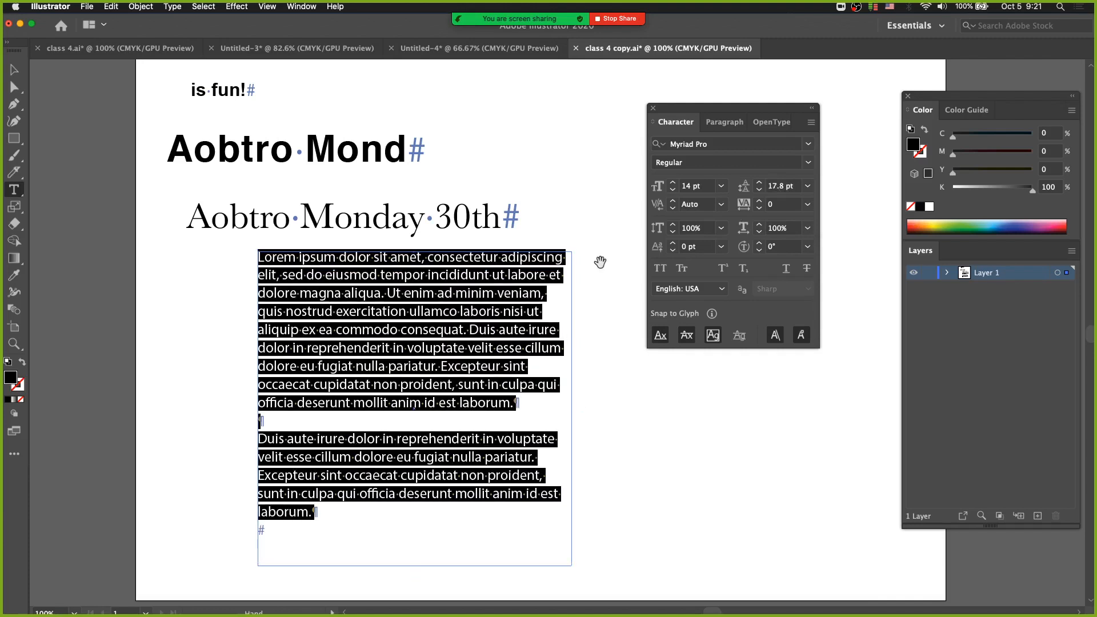
pyautogui.hotkey('alt', 'Up')
pyautogui.hotkey('alt', 'Down')
pyautogui.hotkey('alt', 'Up')
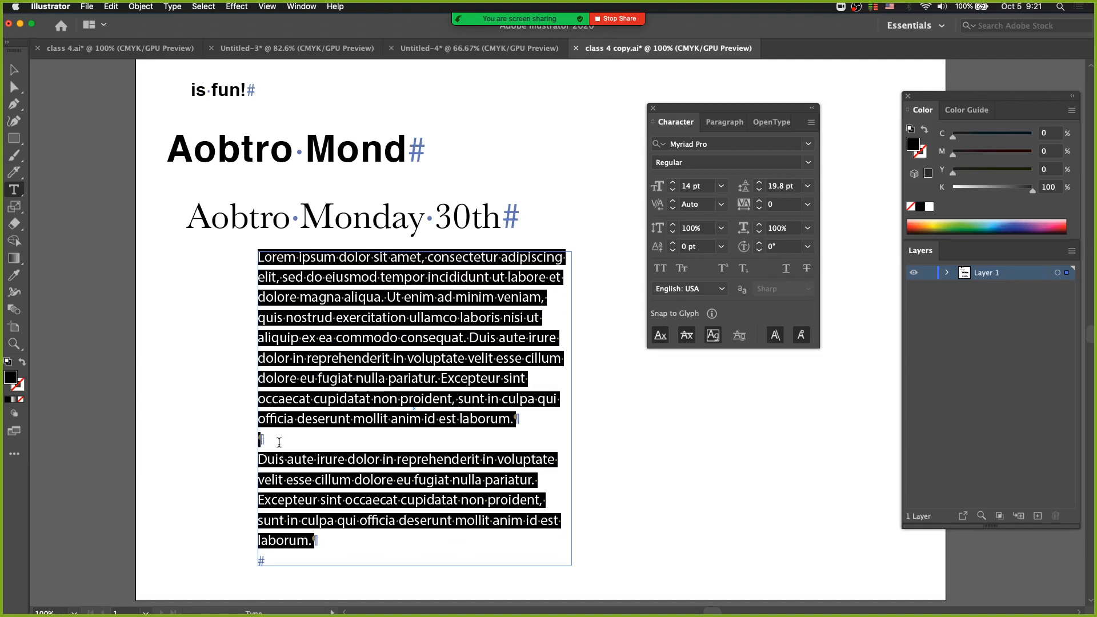
pyautogui.hotkey('alt', 'Up')
pyautogui.hotkey('alt', 'Up')
pyautogui.hotkey('alt', 'Up')
pyautogui.hotkey('alt', 'Up')
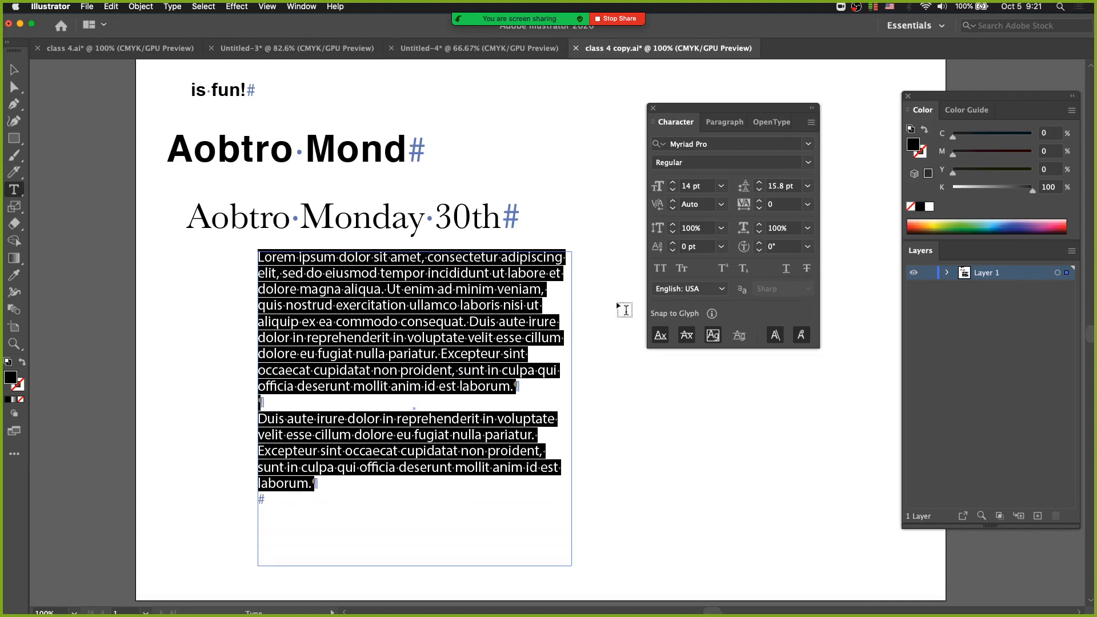
# - Delete the empty line between the two Lorem ipsum paragraphs and bring up the paragraph settings
pyautogui.click(303, 398)
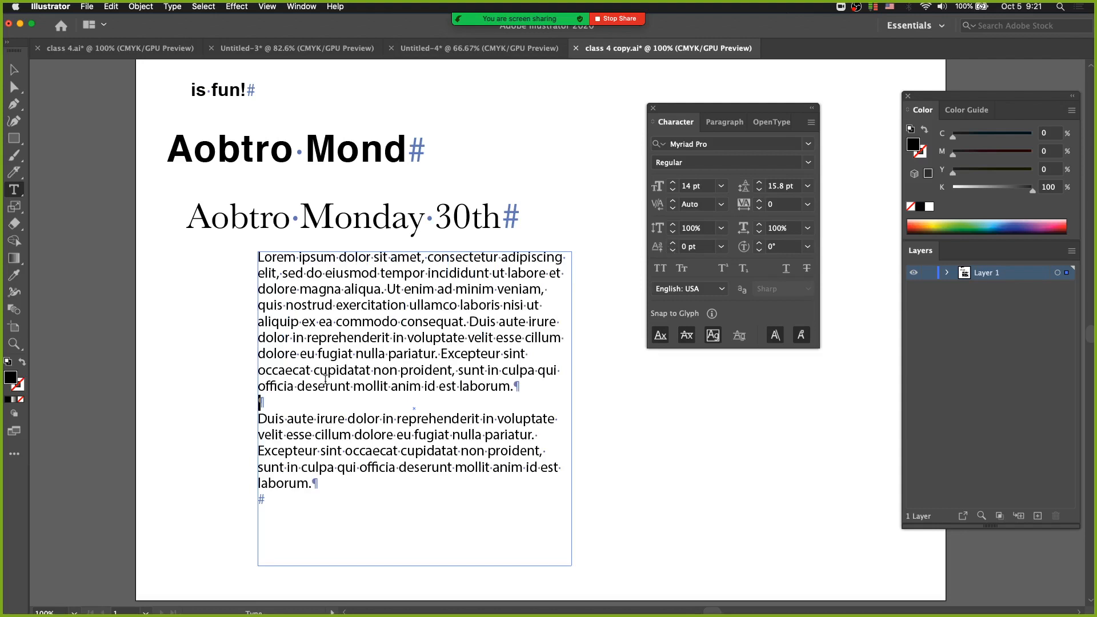
pyautogui.press('BackSpace')
pyautogui.click(725, 122)
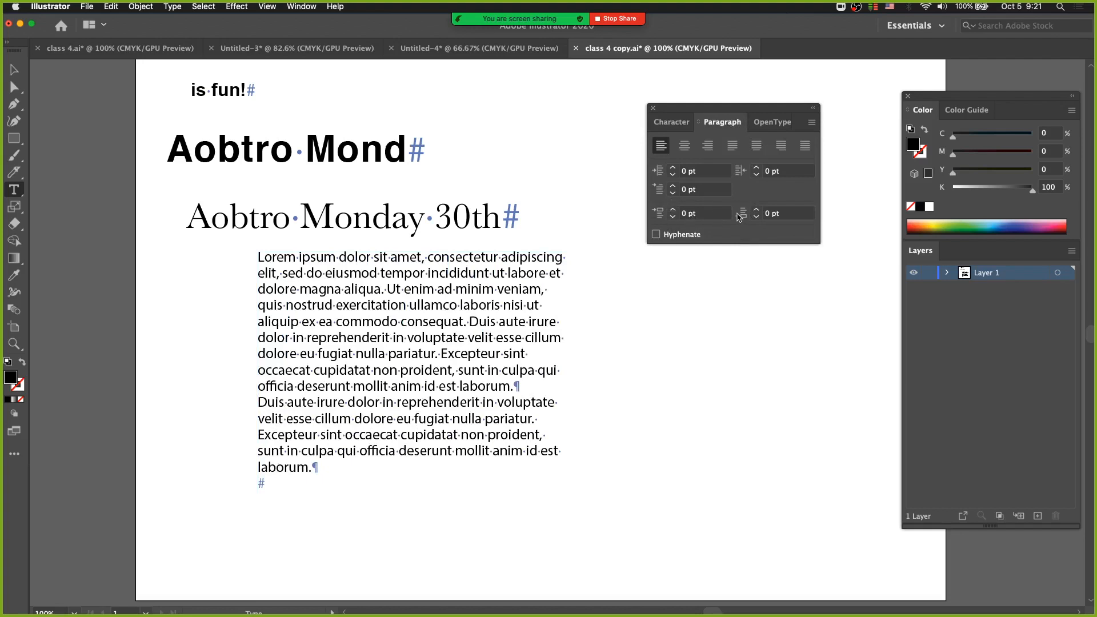
# - Set the space after paragraph to 20 pt for the Lorem ipsum text object and deselect it
pyautogui.click(766, 211)
pyautogui.write('2')
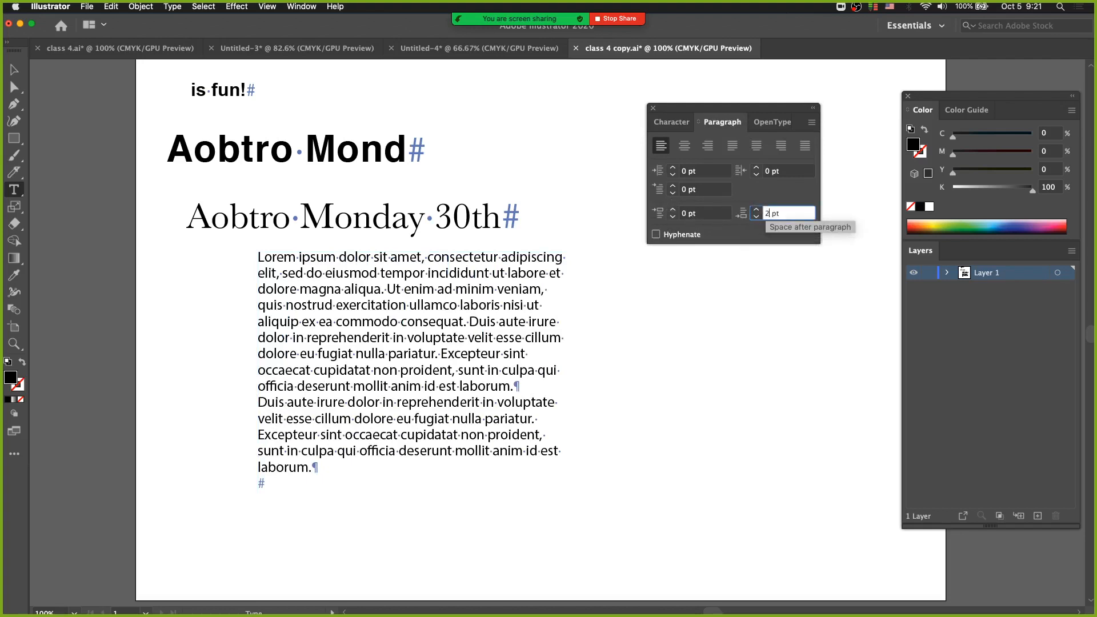
pyautogui.write('0')
pyautogui.press('Return')
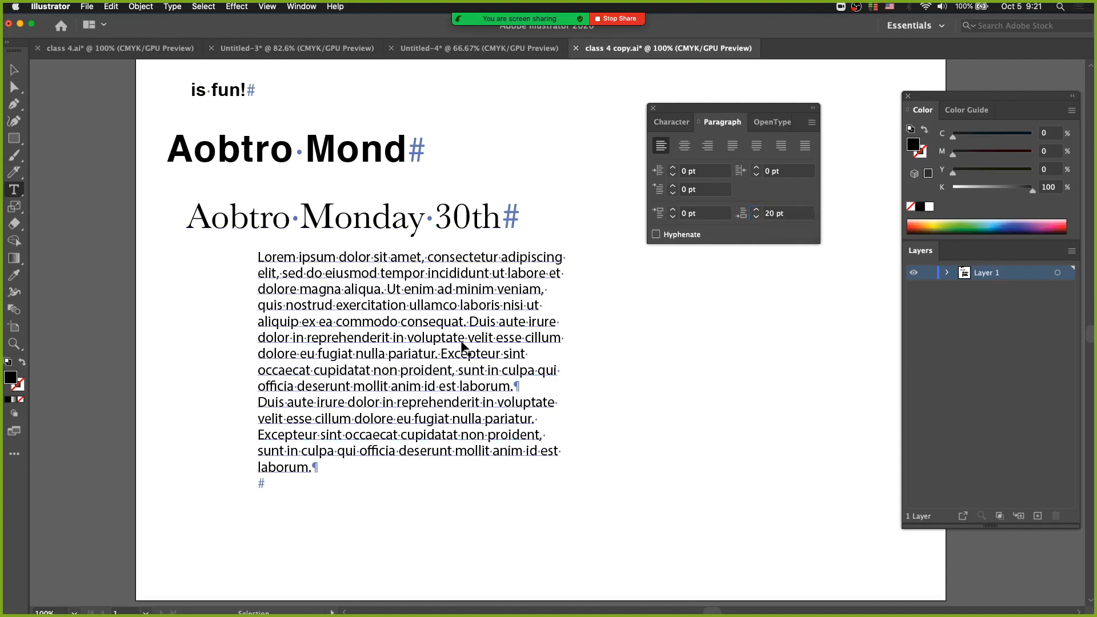
pyautogui.click(520, 344)
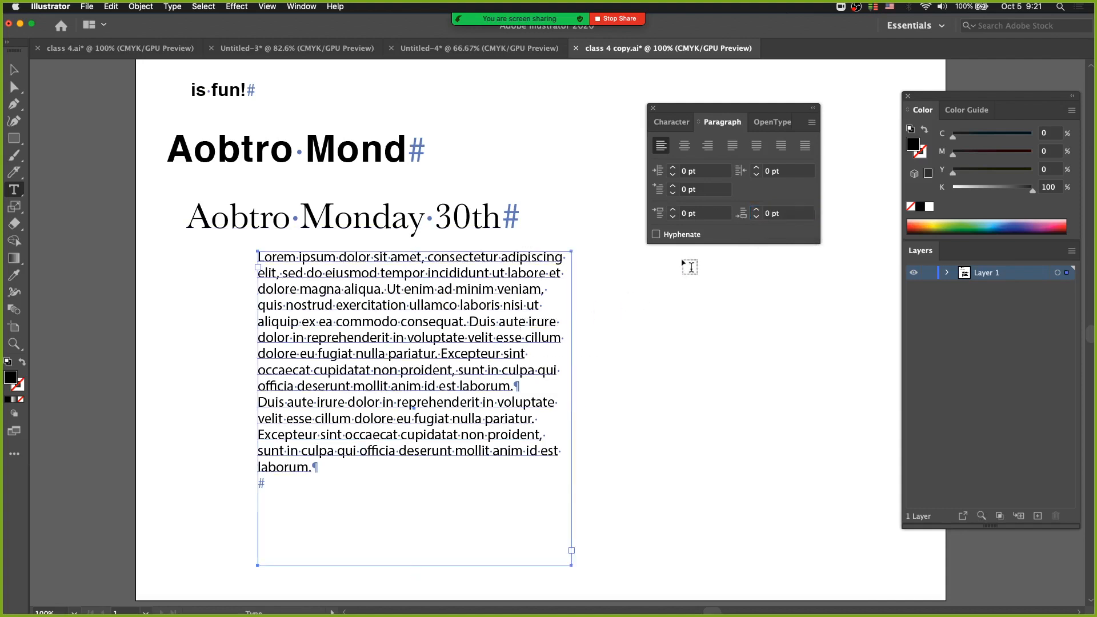
pyautogui.click(772, 213)
pyautogui.write('20')
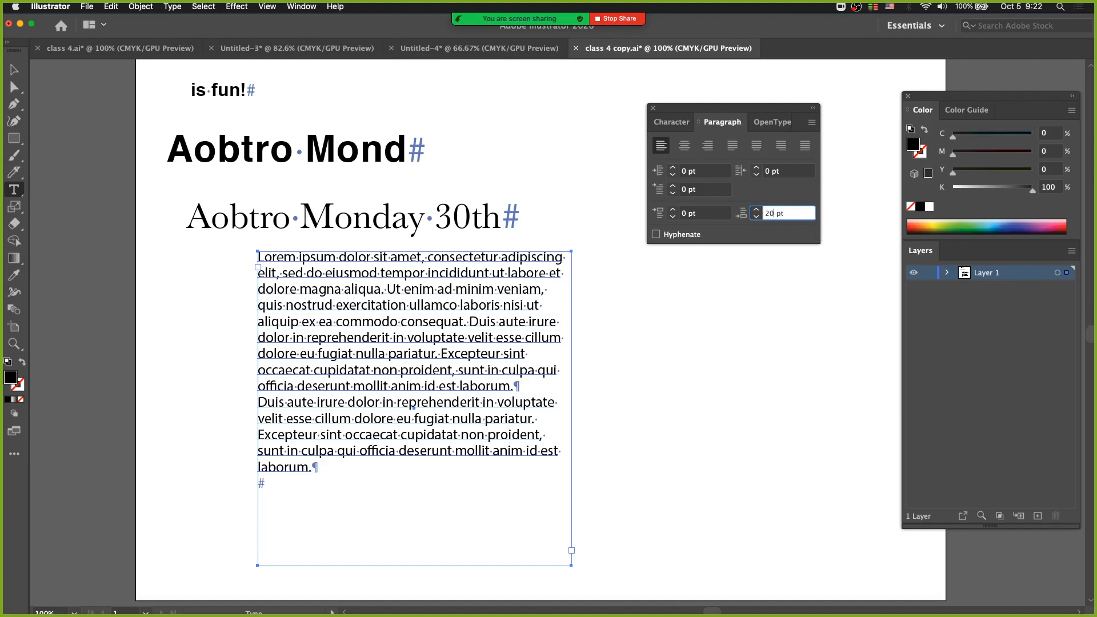
pyautogui.press('Return')
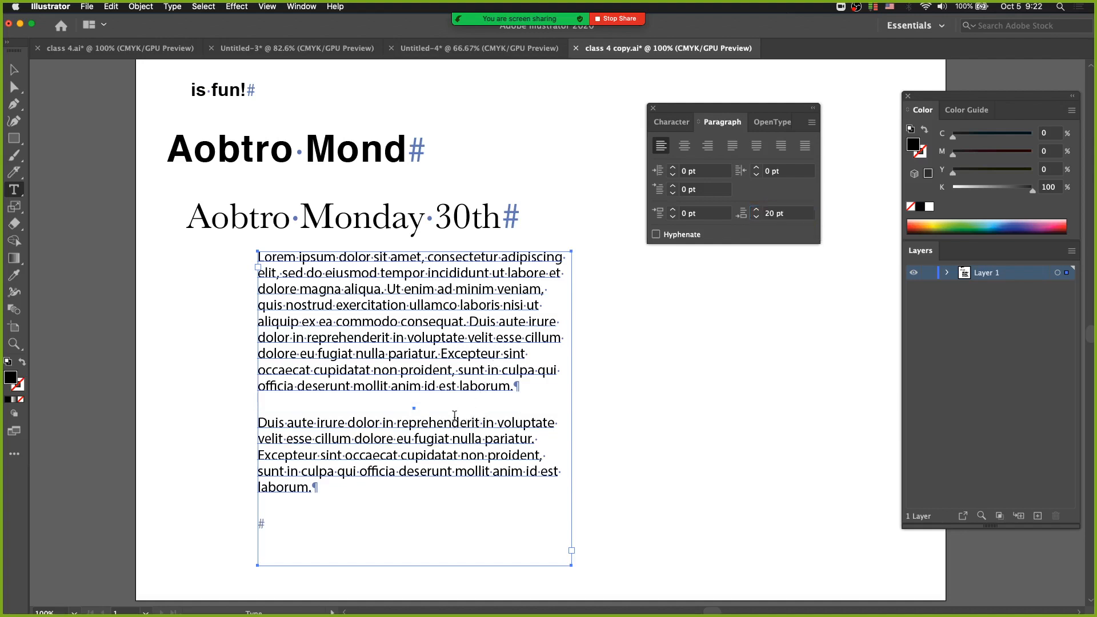
pyautogui.press('super')
pyautogui.keyDown('super'); pyautogui.click(518, 403); pyautogui.keyUp('super')
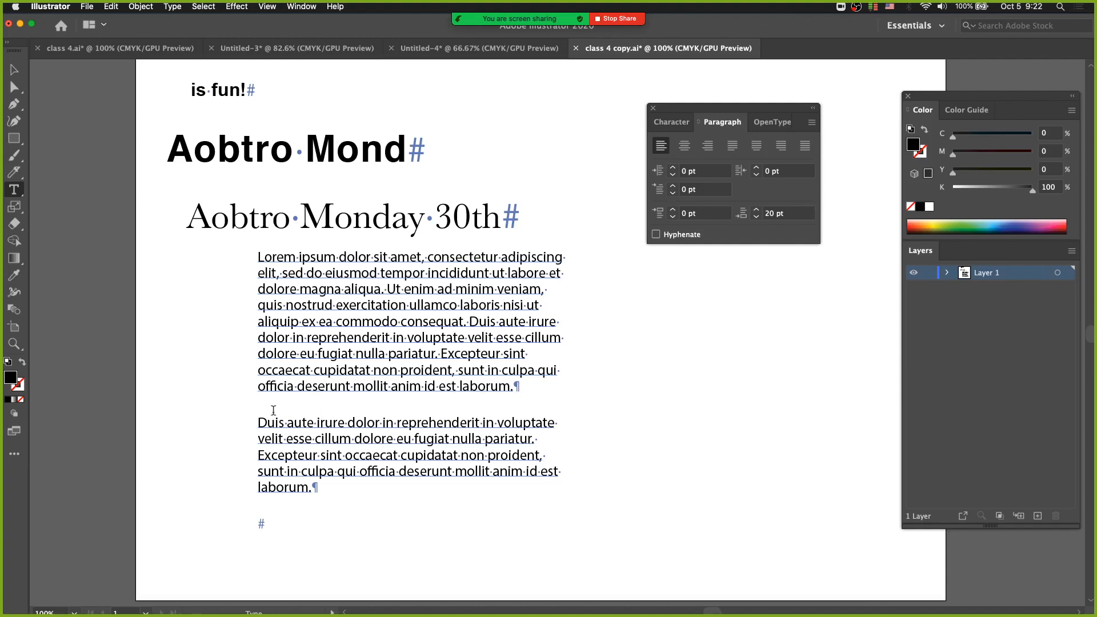
# - Select the Lorem ipsum text object and vary its leading tighter and looser, leaving the lines slightly looser than at the start
pyautogui.click(269, 383)
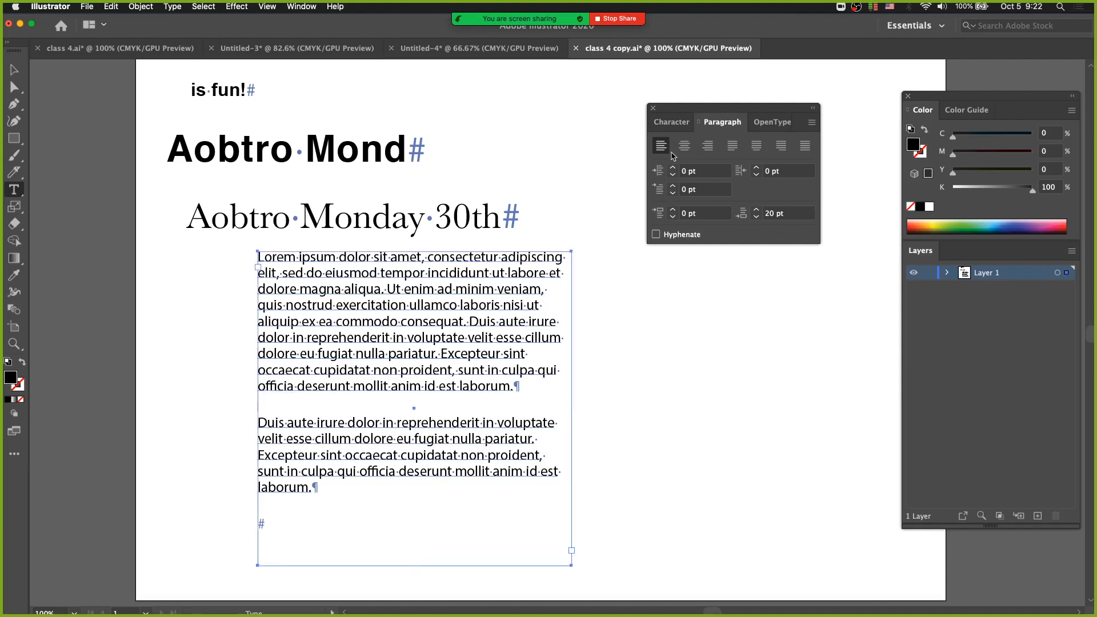
pyautogui.hotkey('alt', 'Down')
pyautogui.hotkey('alt', 'Down')
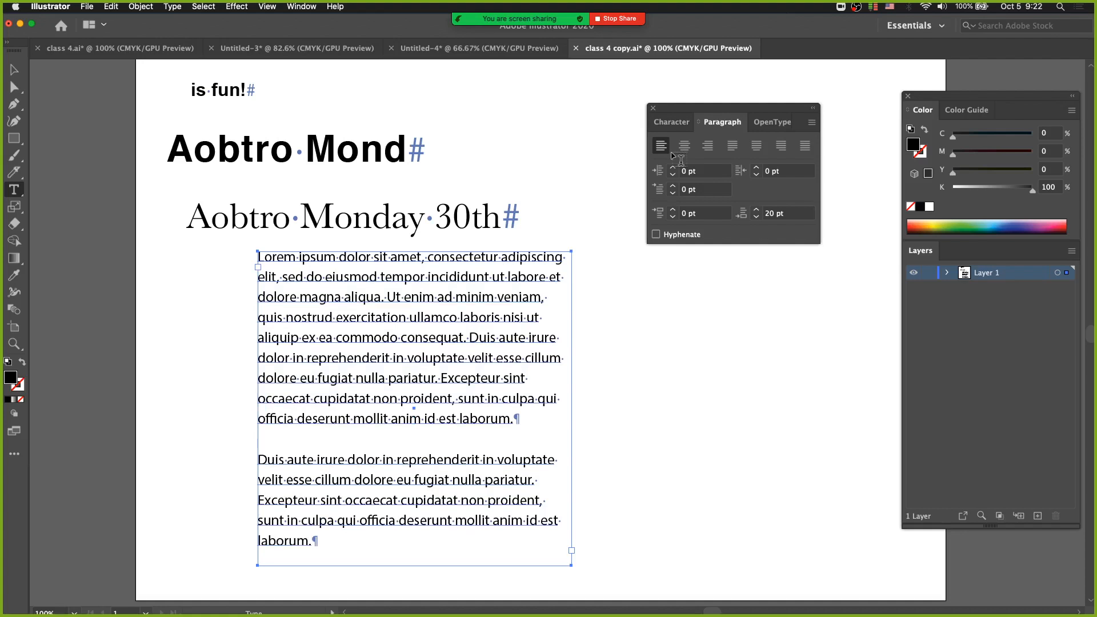
pyautogui.hotkey('alt', 'Up')
pyautogui.hotkey('alt', 'Up')
pyautogui.hotkey('alt', 'Up')
pyautogui.hotkey('alt', 'Up')
pyautogui.hotkey('alt', 'Up')
pyautogui.hotkey('alt', 'Up')
pyautogui.hotkey('alt', 'Up')
pyautogui.hotkey('alt', 'Up')
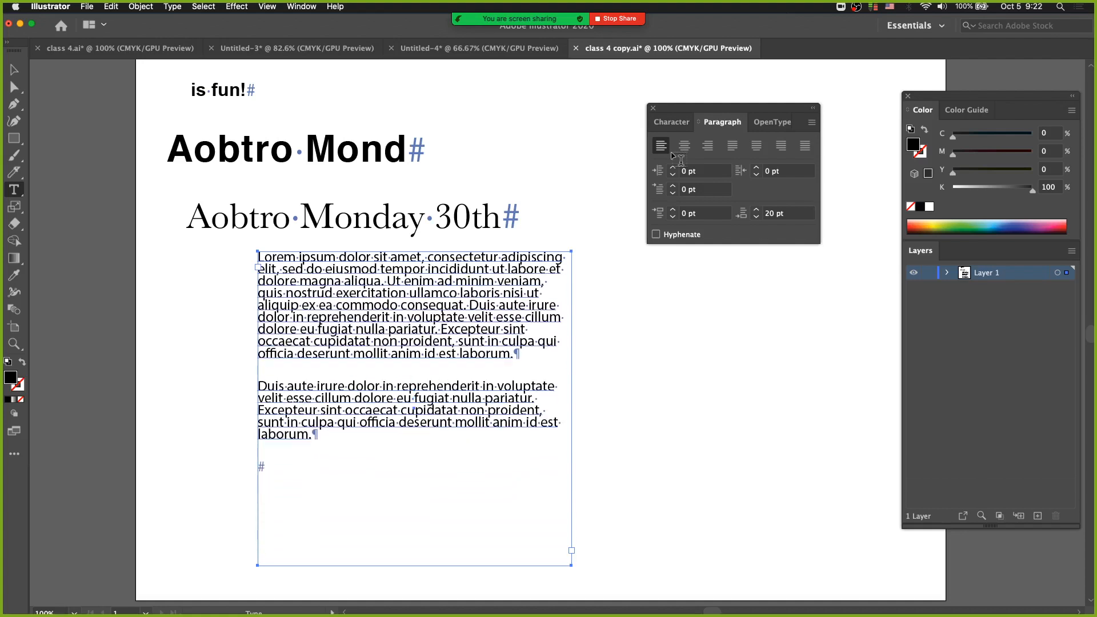
pyautogui.hotkey('alt', 'Down')
pyautogui.hotkey('alt', 'Down')
pyautogui.hotkey('alt', 'Down')
pyautogui.hotkey('alt', 'Down')
pyautogui.hotkey('alt', 'Down')
pyautogui.hotkey('alt', 'Down')
pyautogui.hotkey('alt', 'Down')
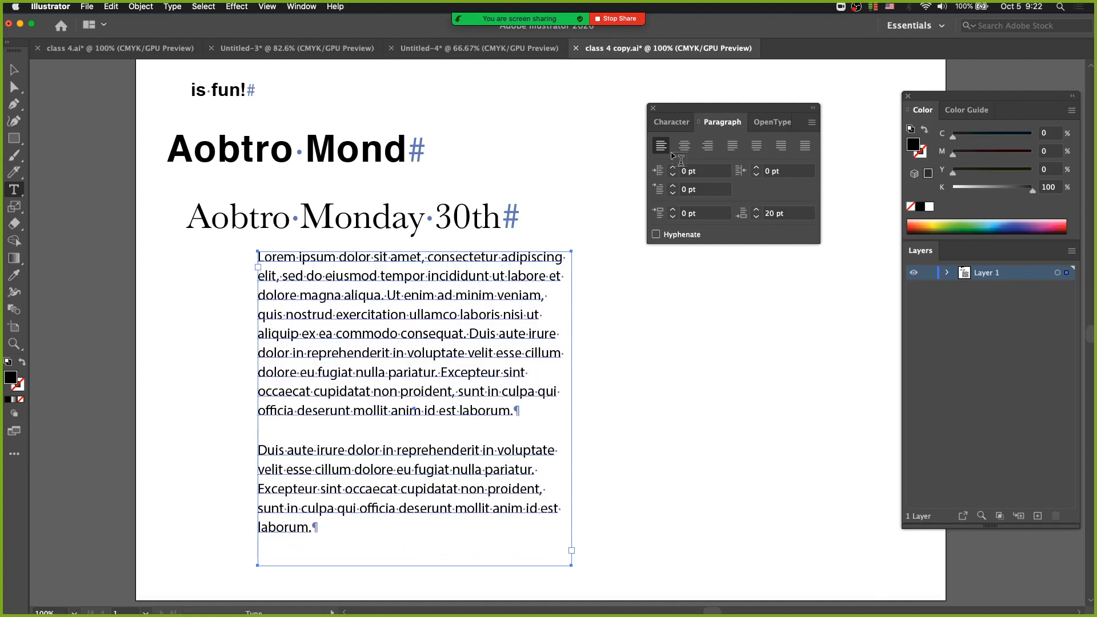
pyautogui.hotkey('alt', 'Down')
pyautogui.hotkey('alt', 'Up')
# - Give both paragraphs a 10 pt first-line indent, increase it to 30 pt and deselect the text
pyautogui.click(690, 189)
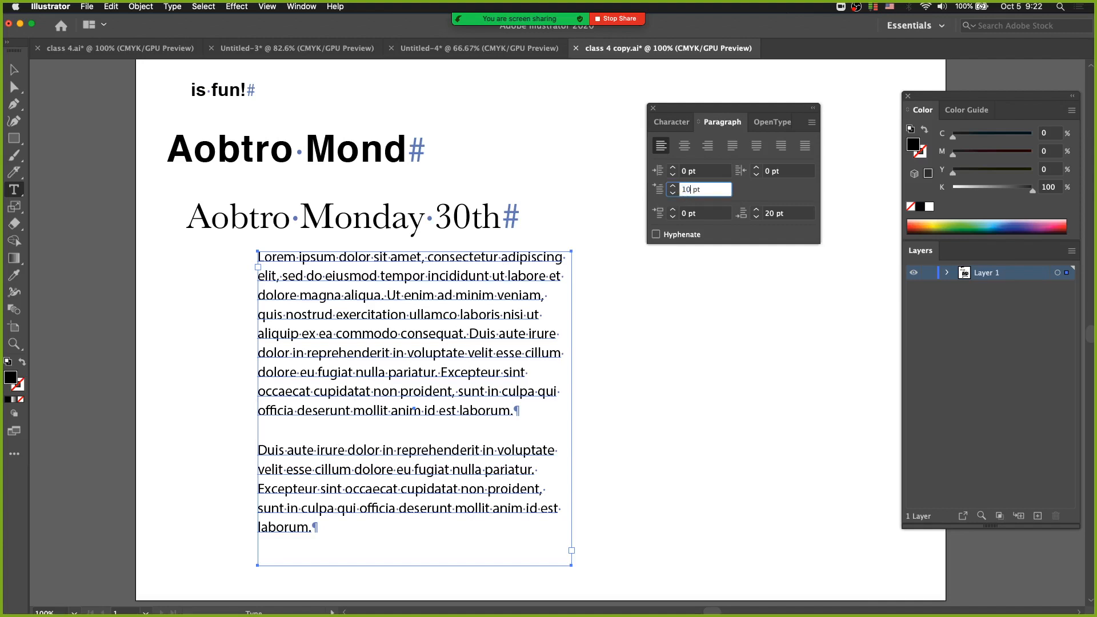
pyautogui.press('Return')
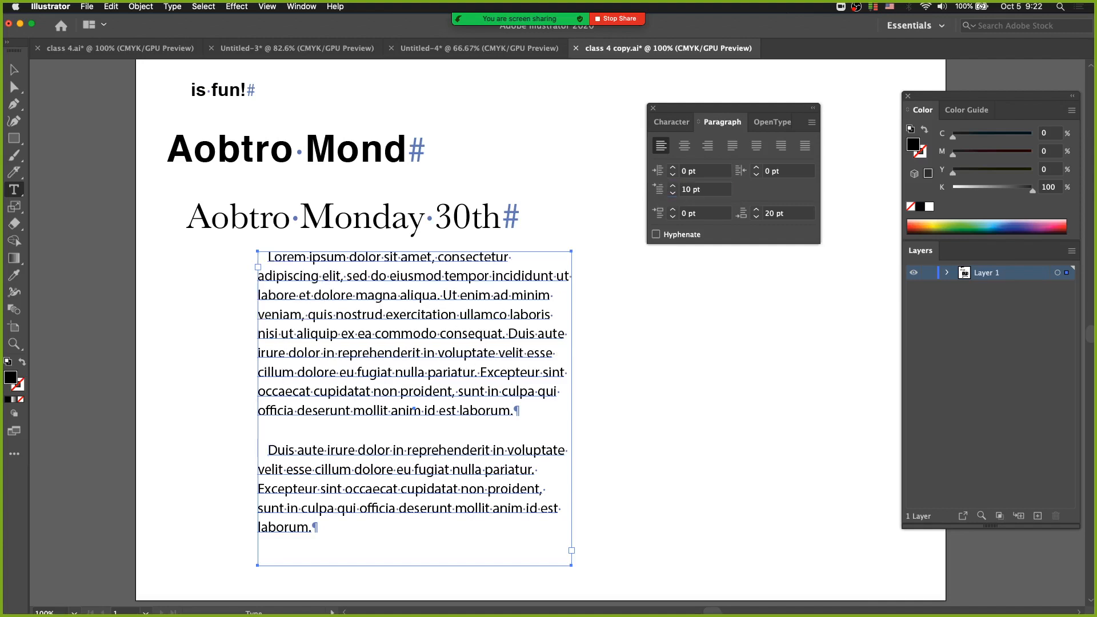
pyautogui.moveTo(686, 190); pyautogui.dragTo(680, 194)
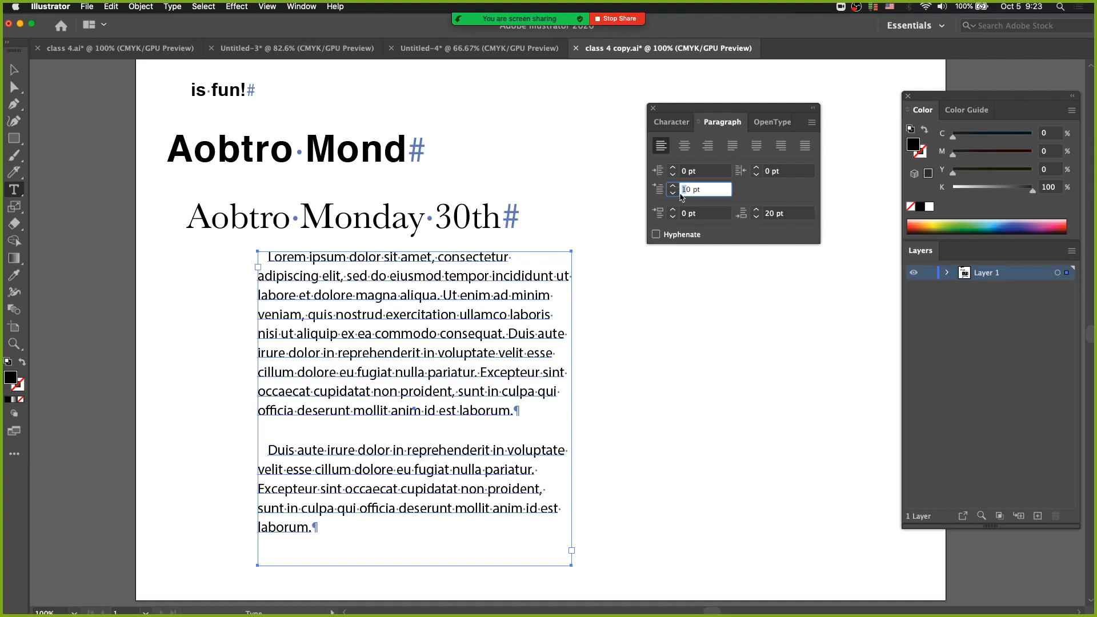
pyautogui.write('3')
pyautogui.press('Return')
pyautogui.keyDown('super'); pyautogui.click(624, 410); pyautogui.keyUp('super')
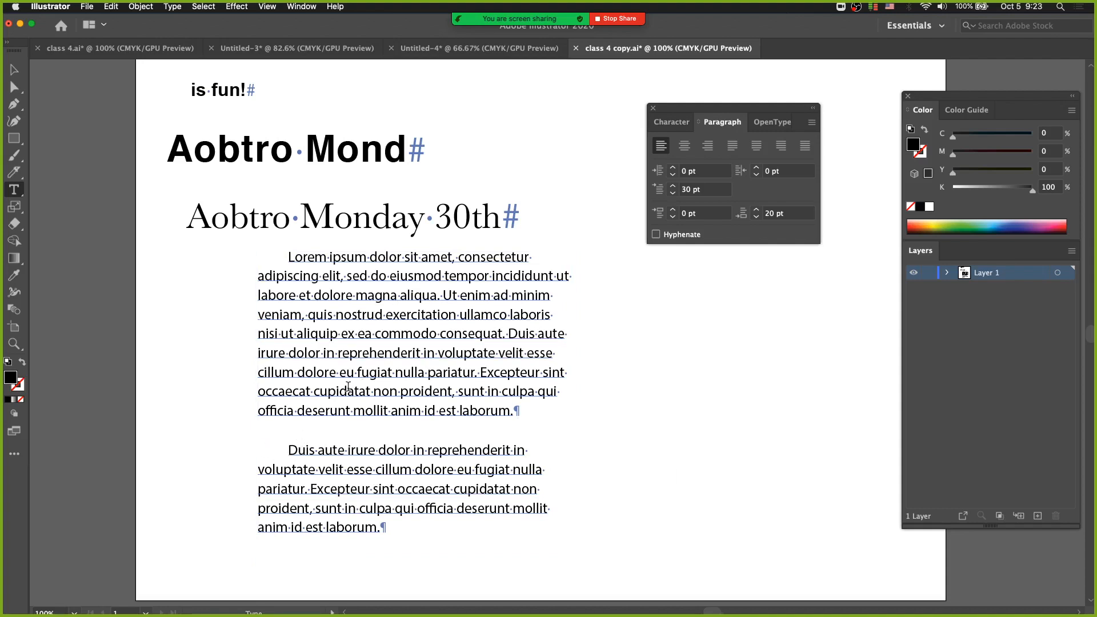
# - Try splitting the first paragraph before "Duis aute irure" with a paragraph break, and remove the break again
pyautogui.click(507, 334)
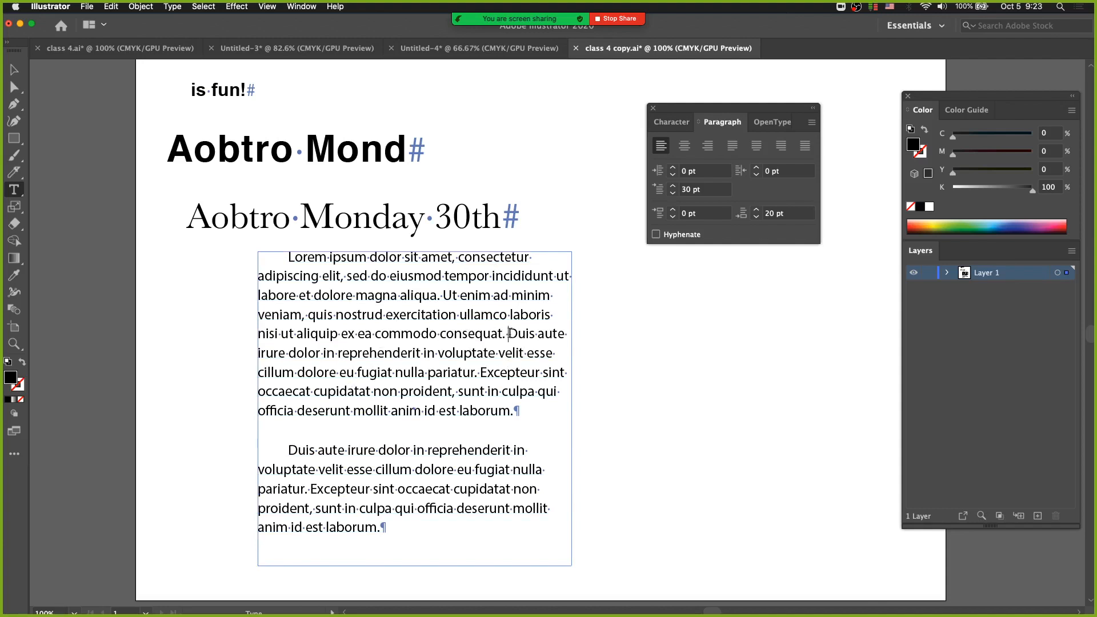
pyautogui.press('Return')
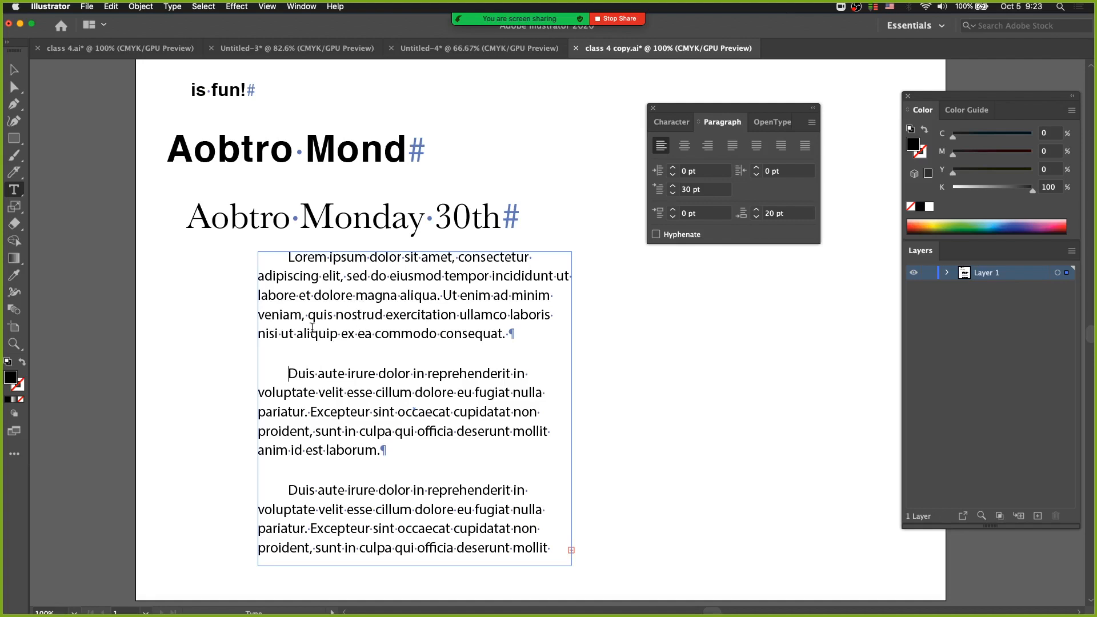
pyautogui.press('BackSpace')
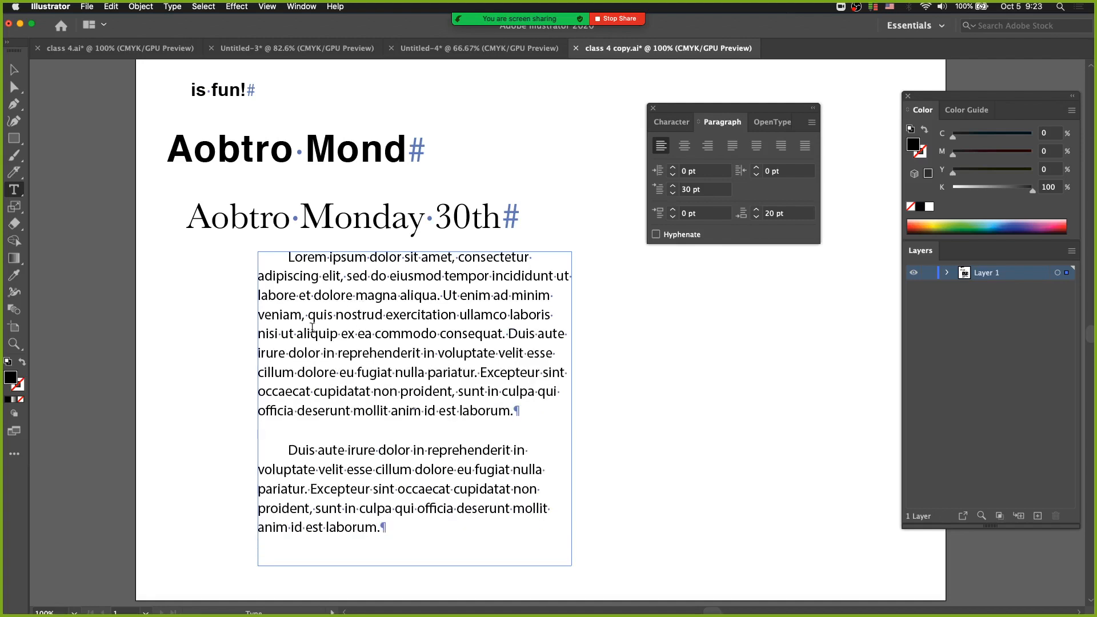
# - Insert a soft line break before "Duis aute irure" in the first paragraph and place the cursor at the break mark
pyautogui.hotkey('shift', 'Return')
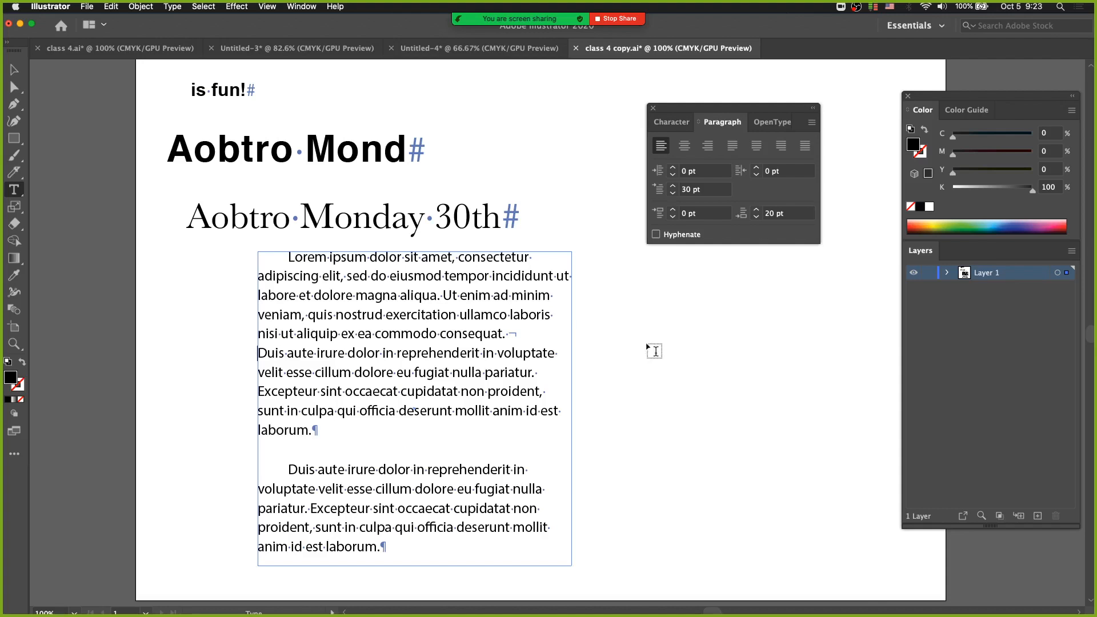
pyautogui.click(514, 334)
pyautogui.click(525, 345)
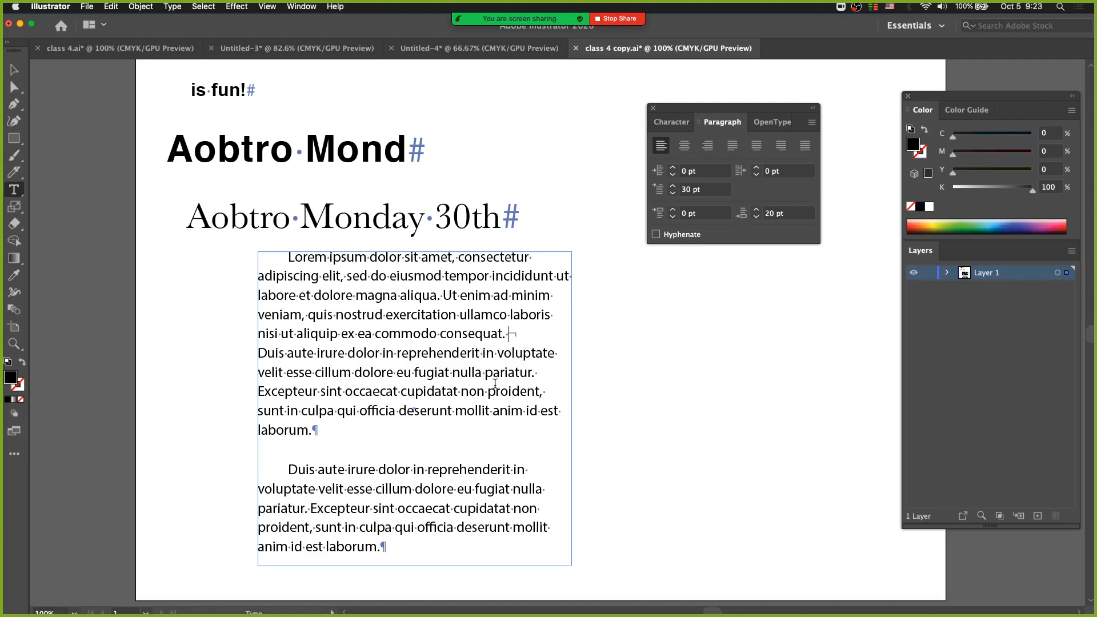